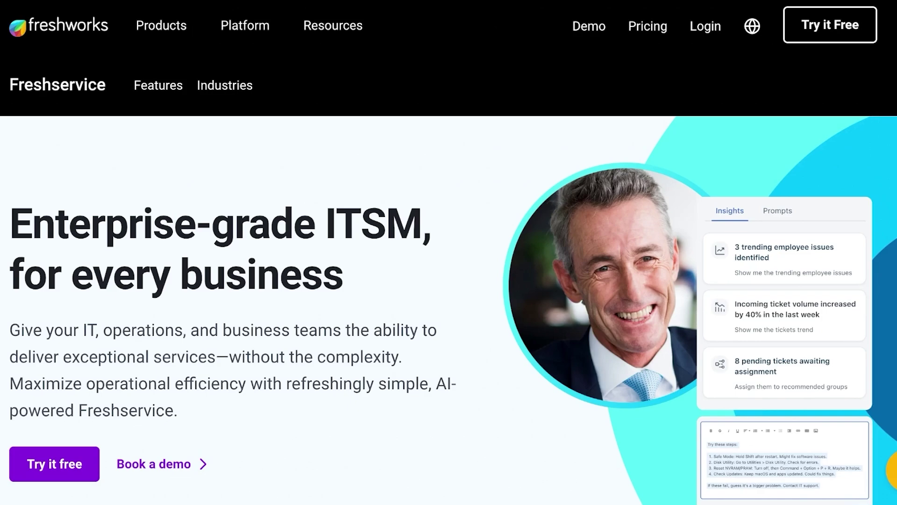
Step: Scroll through the Freshservice free-trial page to review it
scroll(449, 281, "down", 8)
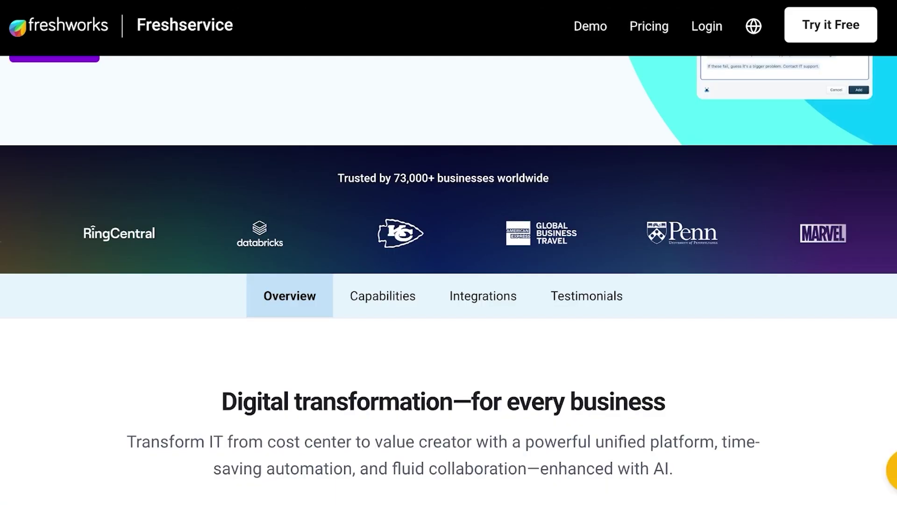
scroll(449, 281, "up", 1)
scroll(448, 280, "down", 5)
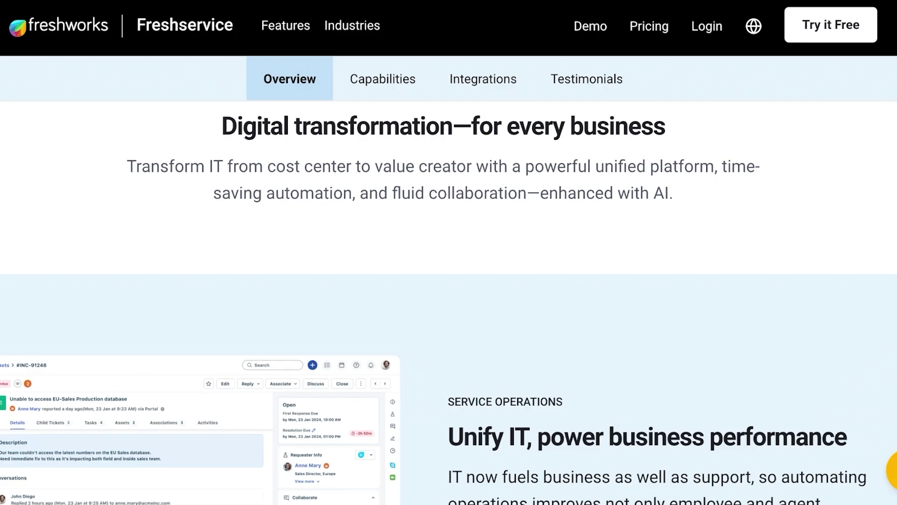
scroll(450, 280, "down", 3)
scroll(449, 281, "up", 3)
scroll(449, 281, "down", 3)
scroll(448, 280, "down", 2)
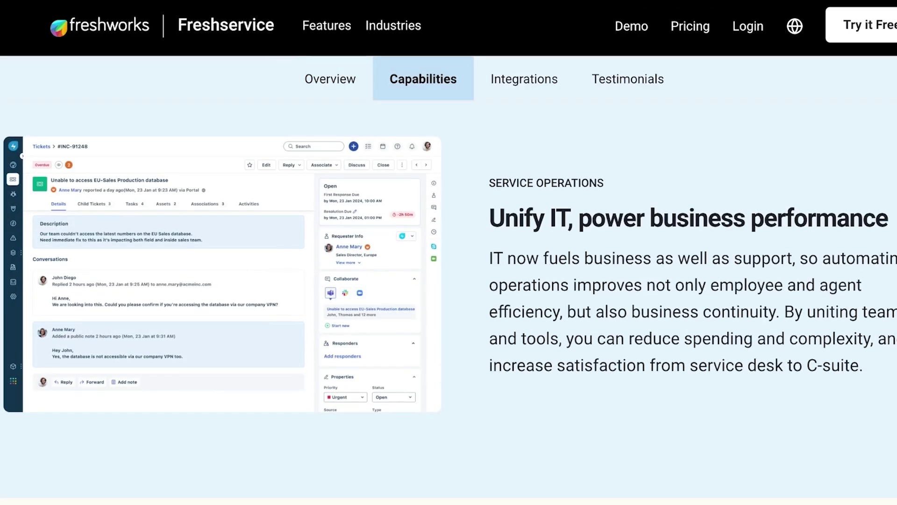
scroll(449, 280, "up", 5)
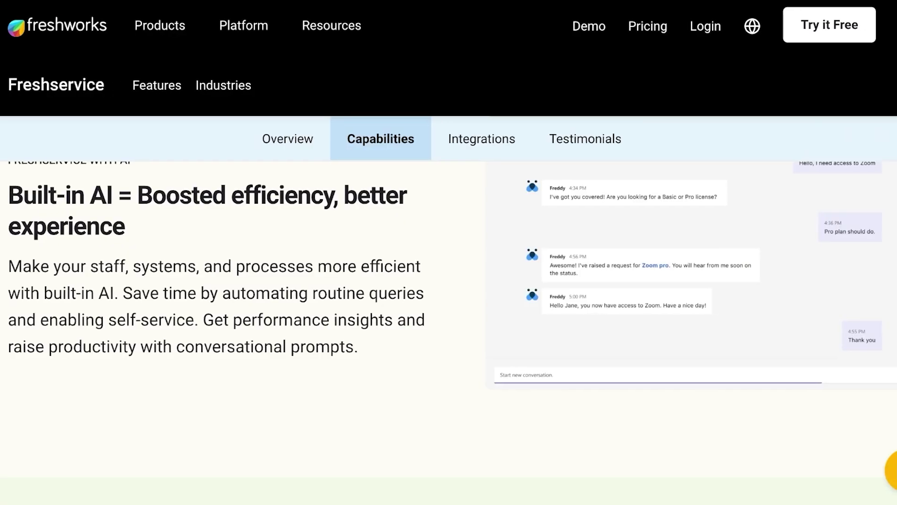
scroll(448, 285, "up", 1)
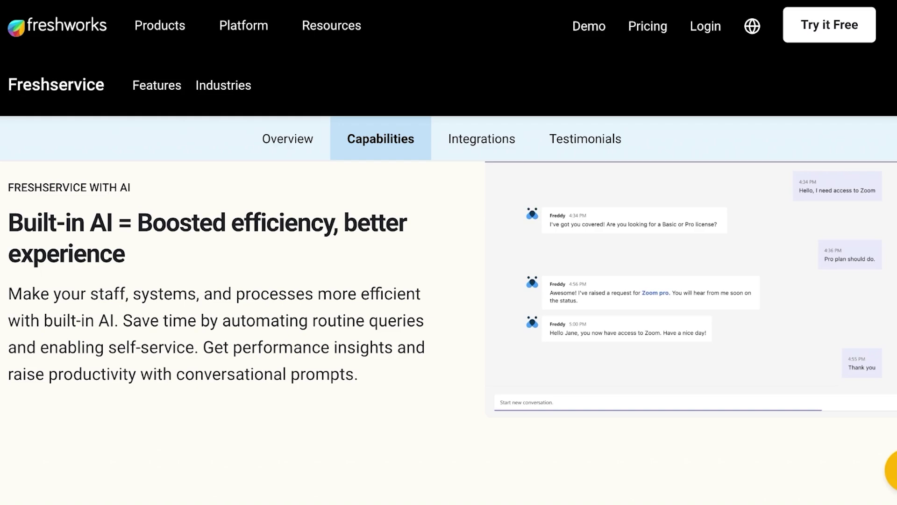
scroll(448, 281, "down", 5)
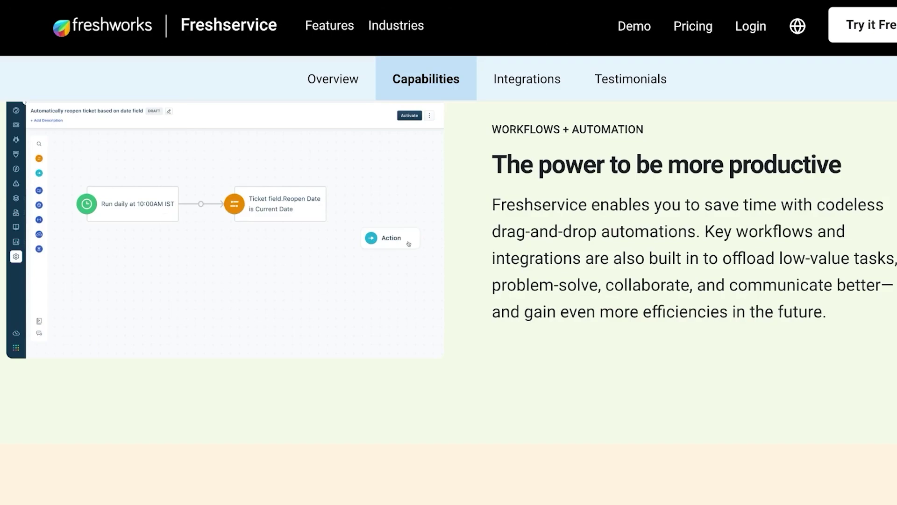
scroll(449, 281, "down", 3)
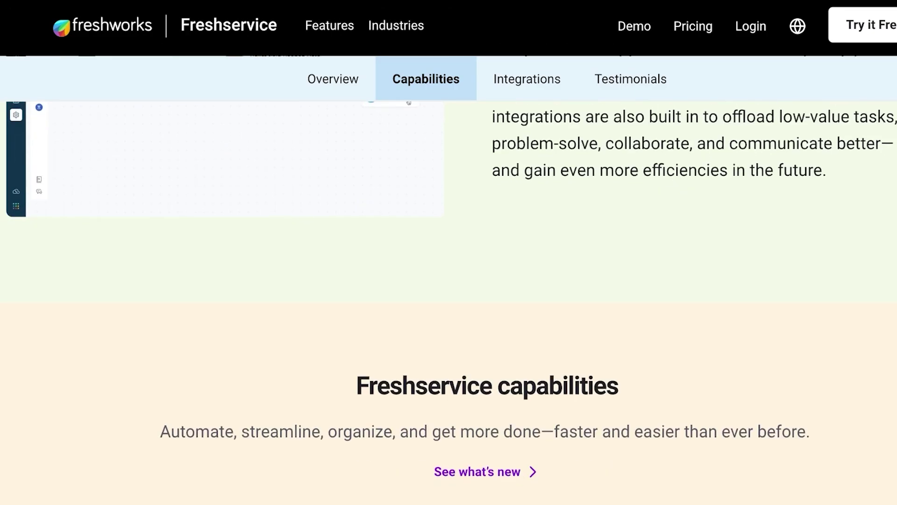
scroll(449, 280, "down", 3)
scroll(449, 280, "down", 8)
scroll(449, 280, "up", 3)
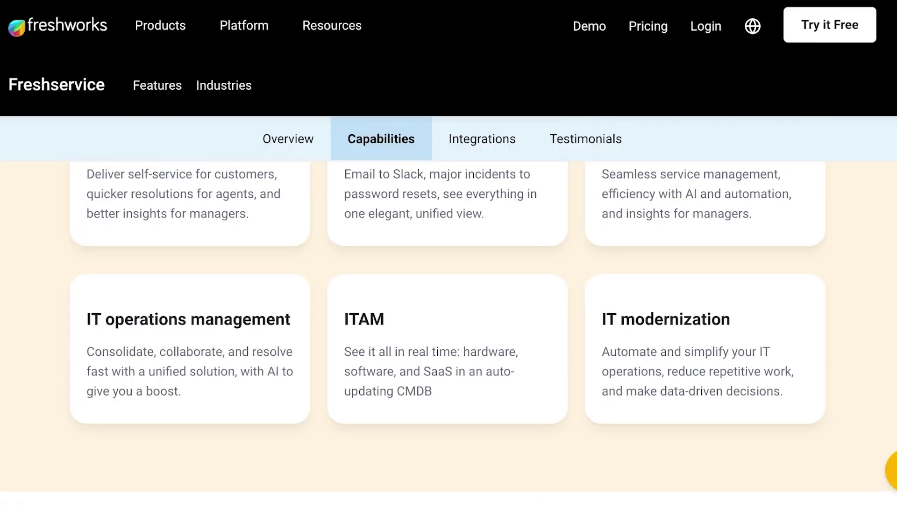
scroll(450, 280, "up", 3)
scroll(448, 280, "down", 2)
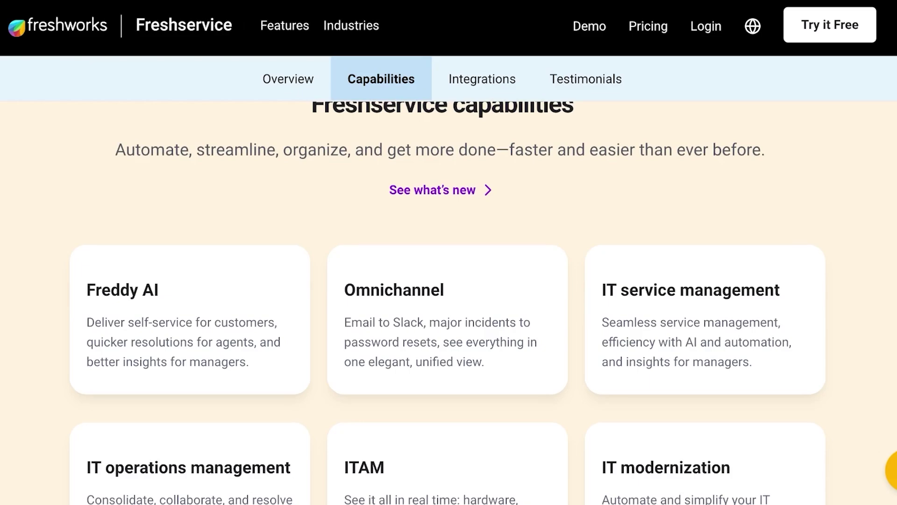
scroll(448, 280, "down", 15)
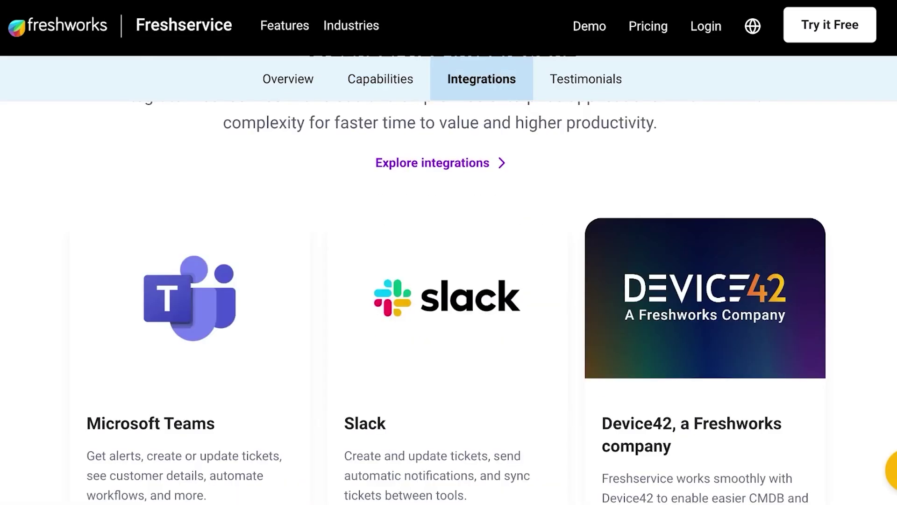
scroll(449, 280, "up", 3)
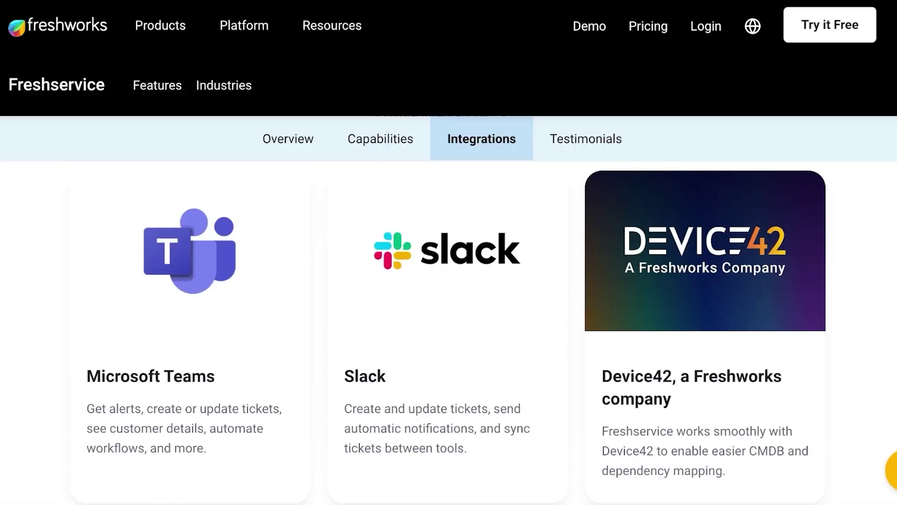
scroll(449, 337, "up", 1)
scroll(450, 281, "down", 3)
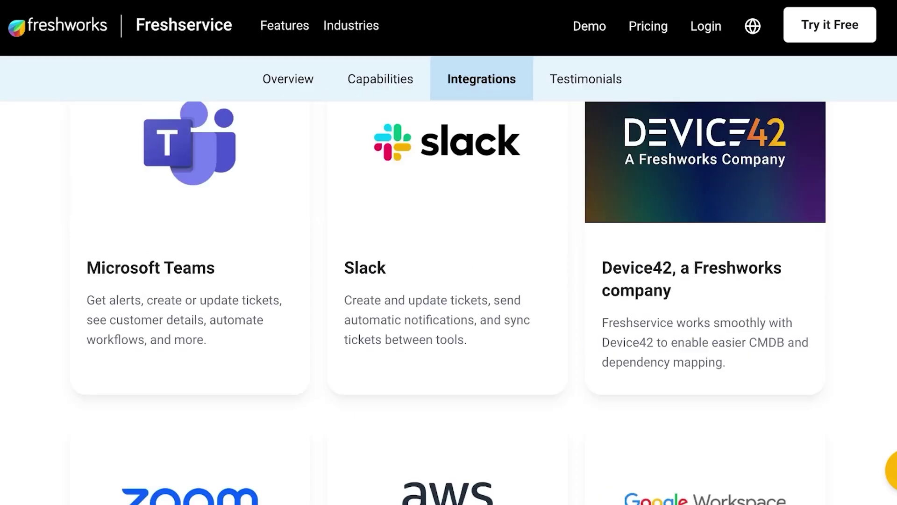
scroll(449, 280, "down", 5)
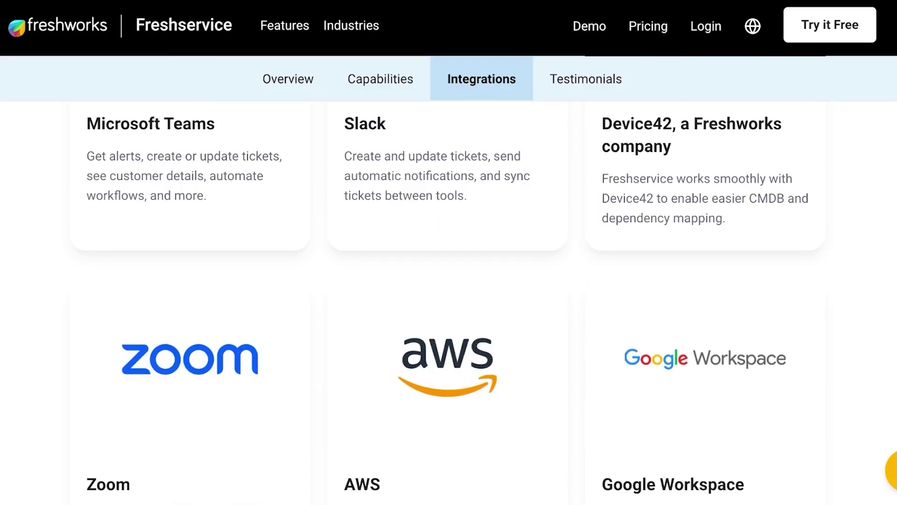
scroll(449, 280, "down", 20)
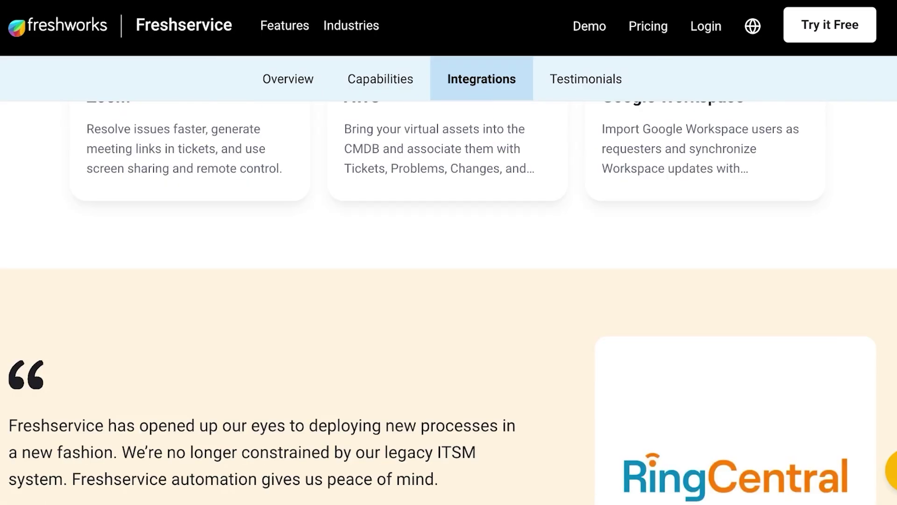
scroll(449, 281, "down", 5)
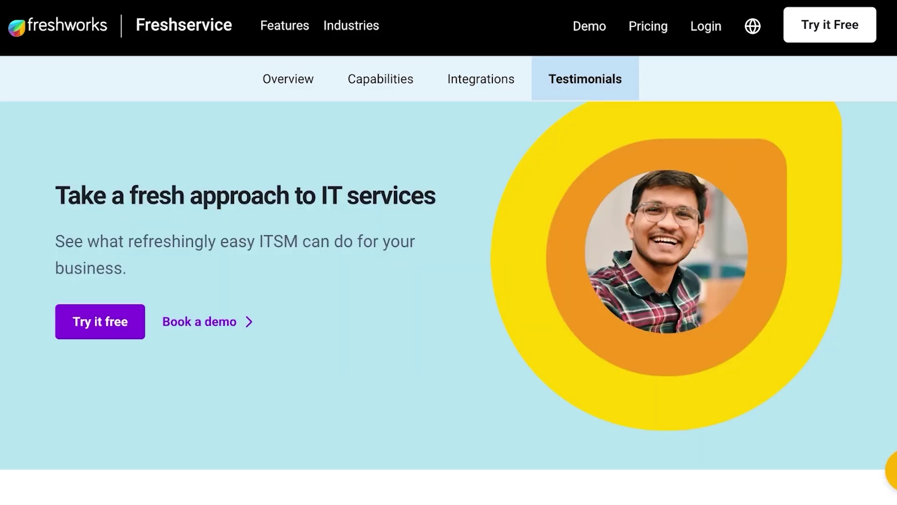
scroll(449, 280, "up", 3)
scroll(449, 280, "down", 5)
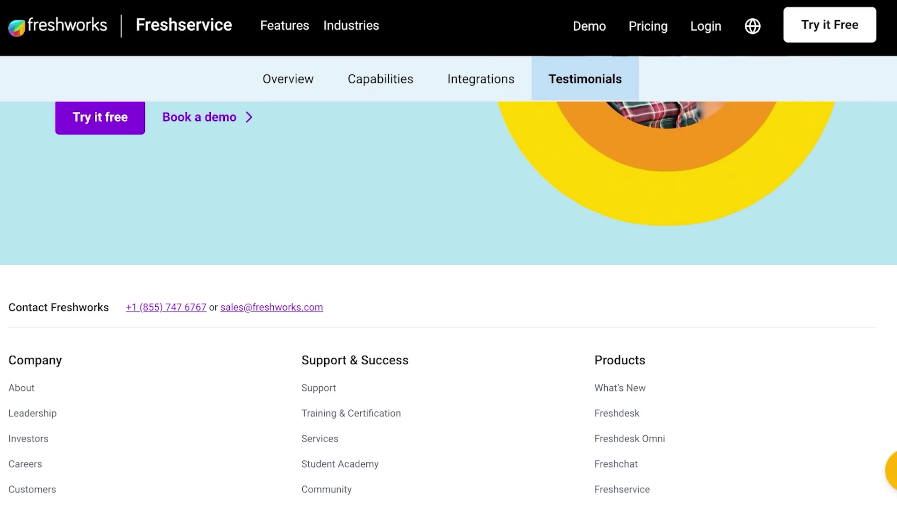
scroll(449, 281, "up", 20)
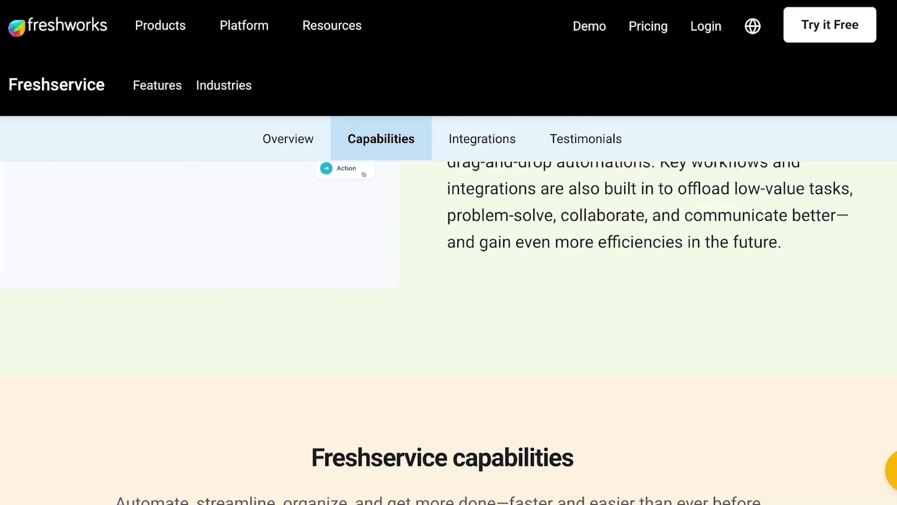
scroll(449, 281, "up", 15)
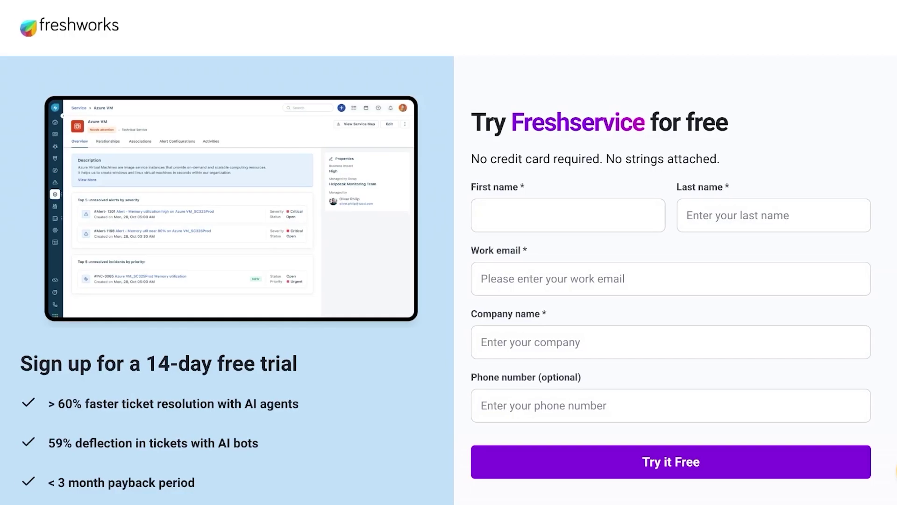
Step: Enter the first name, last name, a Gmail work email and the company name
type("Midge")
key("Tab")
type("M")
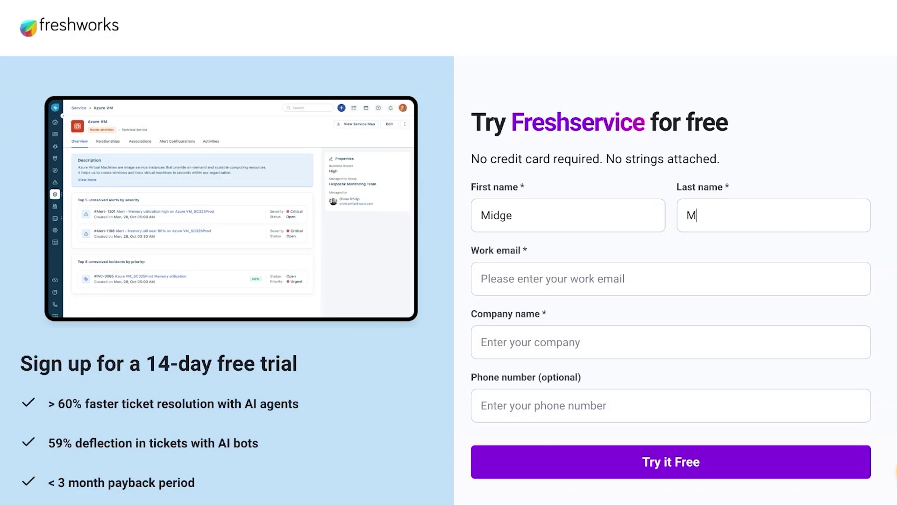
type("aisel")
key("Tab")
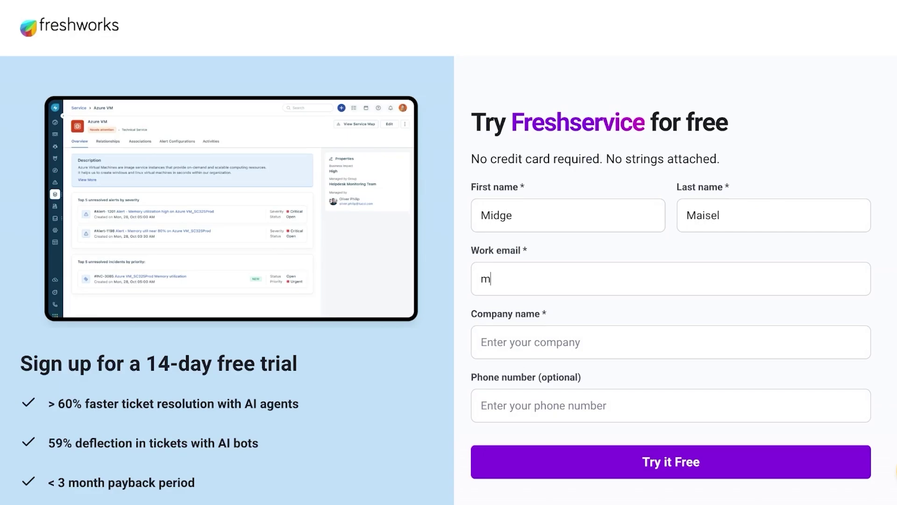
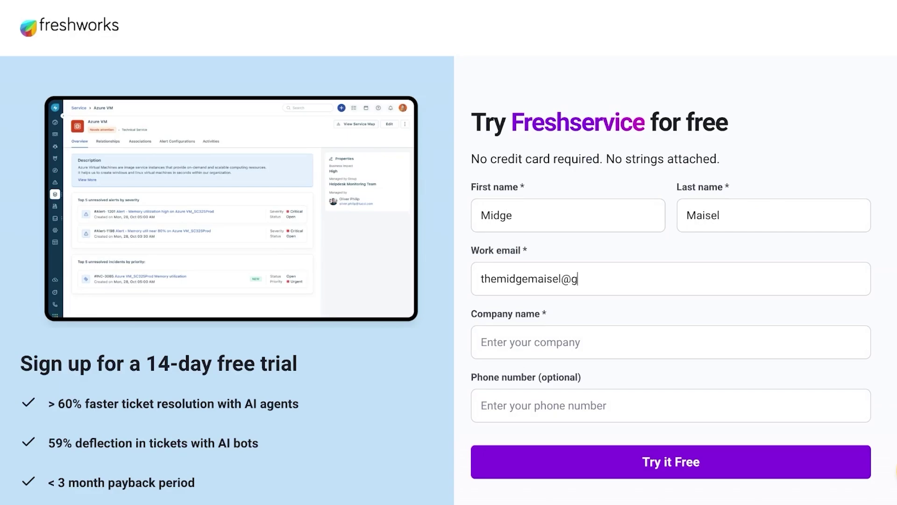
key("Tab")
type("S")
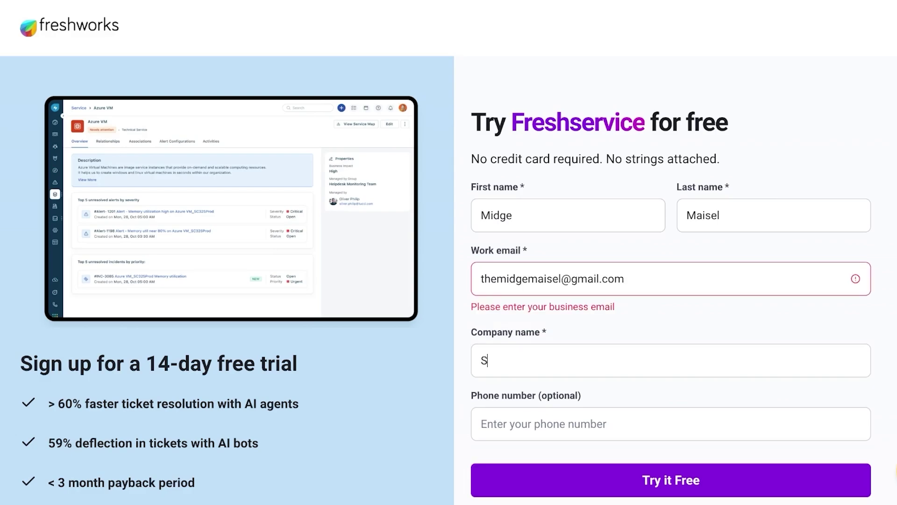
type("Pencer")
key("BackSpace")
key("BackSpace")
key("BackSpace")
key("BackSpace")
key("BackSpace")
key("BackSpace")
type("pener")
Step: Replace the rejected email with a custom-domain address, fix the company name's spelling, and submit
key("shift+Tab")
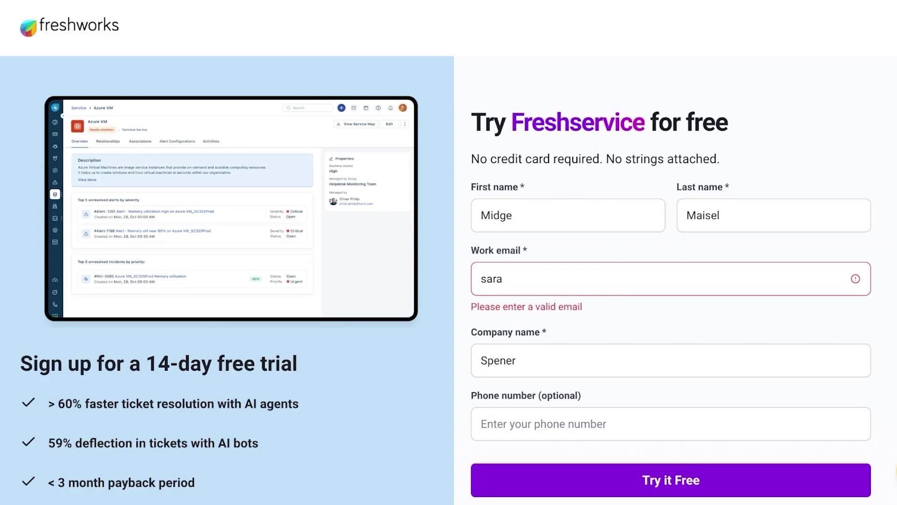
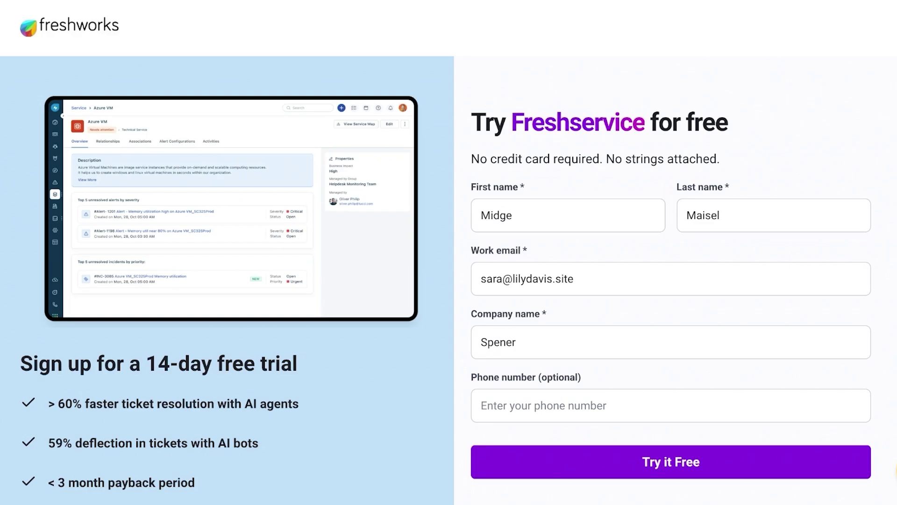
left_click(516, 342)
key("BackSpace")
key("BackSpace")
key("BackSpace")
type("ncer")
scroll(446, 289, "down", 4)
key("Return")
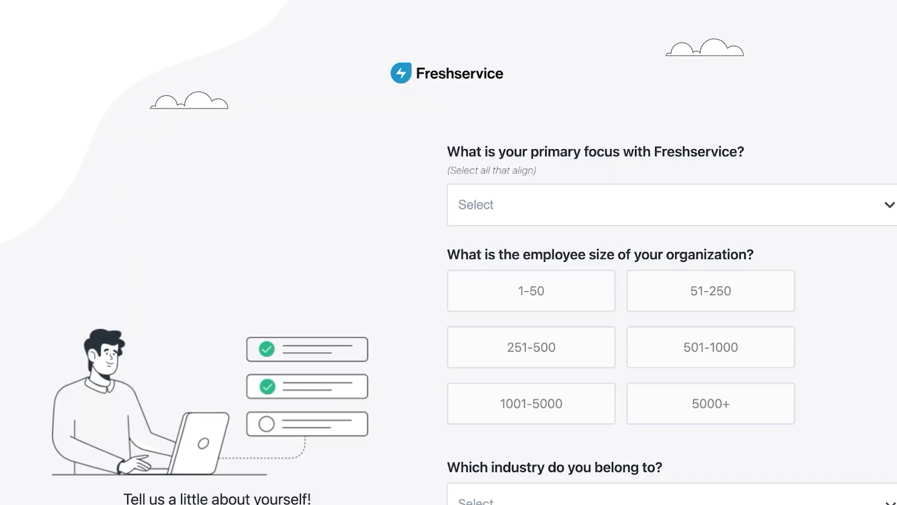
Step: Choose IT Service Management as the primary focus and 1-50 as the organization size
left_click(654, 205)
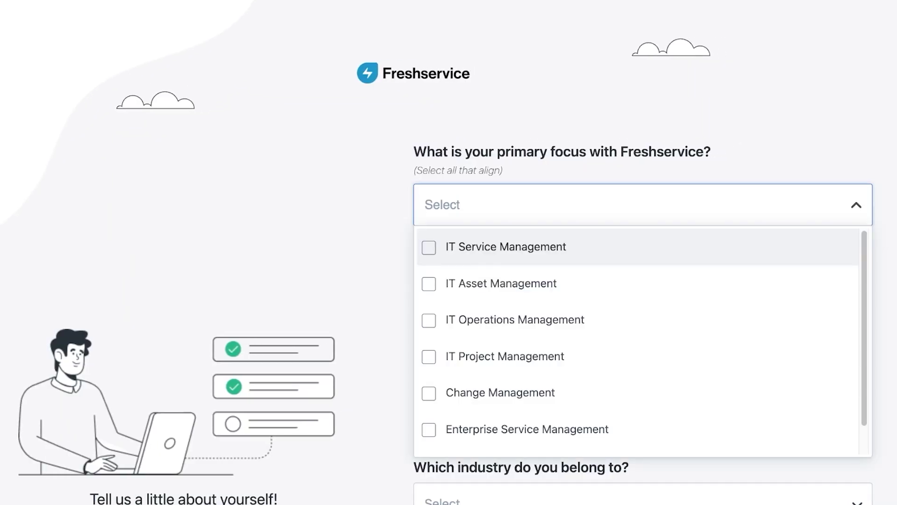
key("Return")
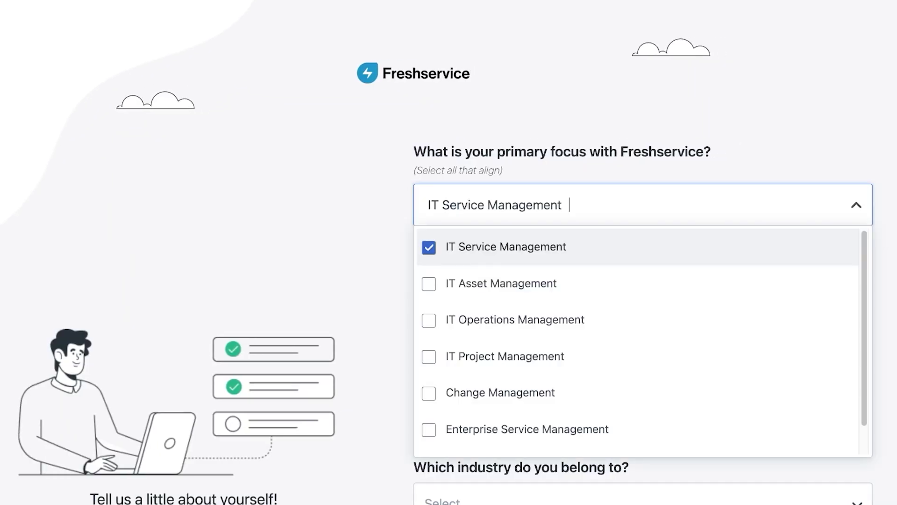
key("Escape")
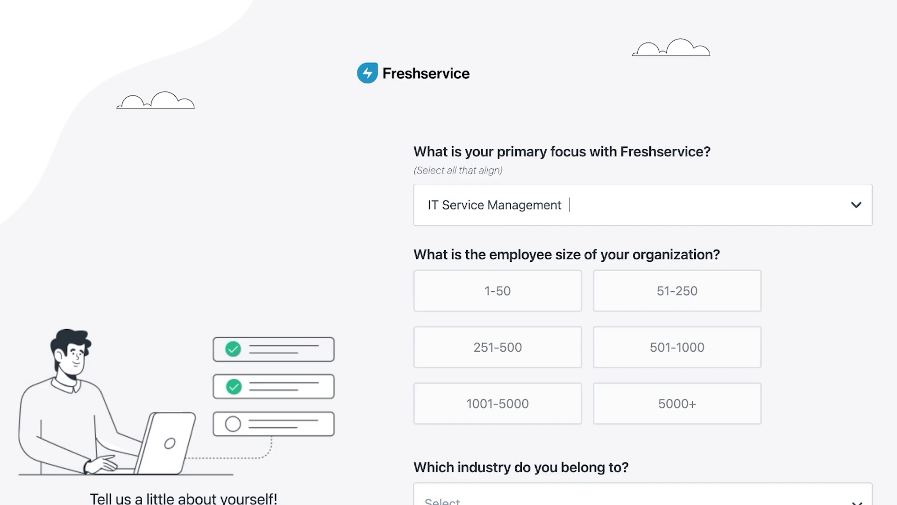
key("Tab")
scroll(449, 253, "down", 3)
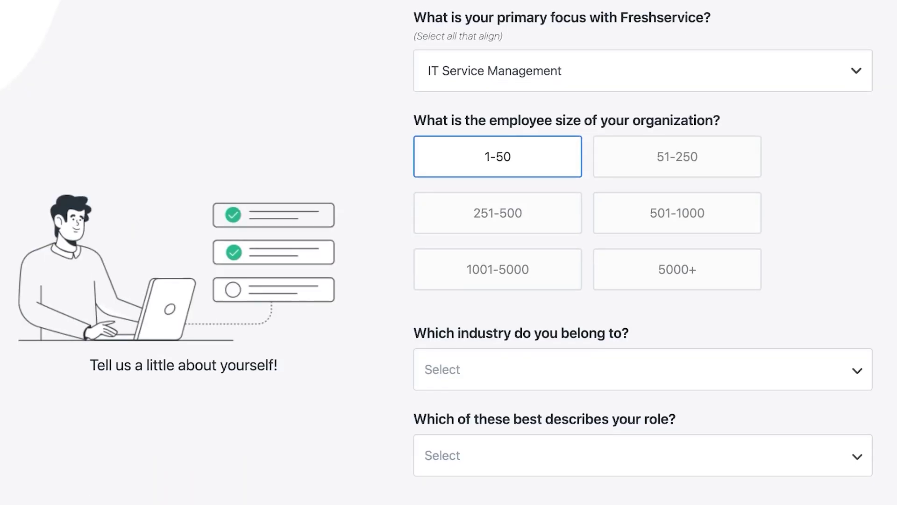
Step: Pick Retail as the industry and Executive as the role
key("Tab")
key("Escape")
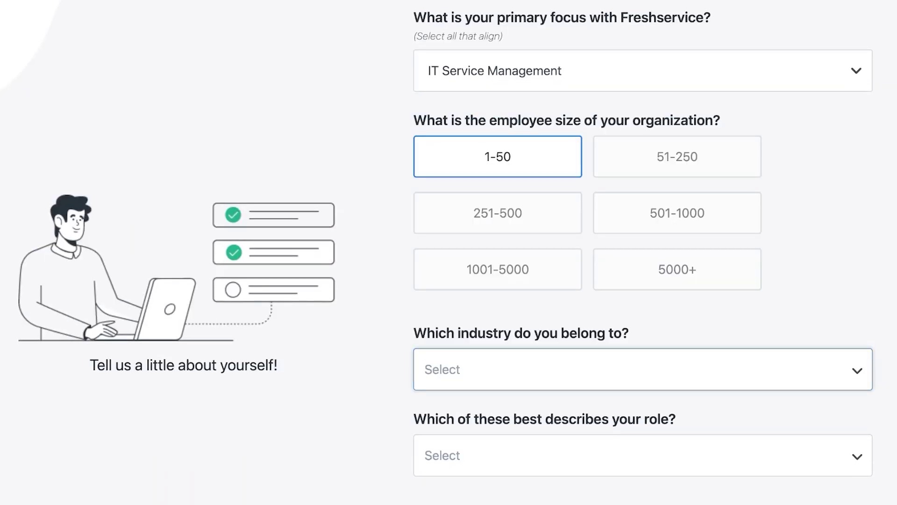
key("r")
key("Return")
scroll(643, 253, "down", 2)
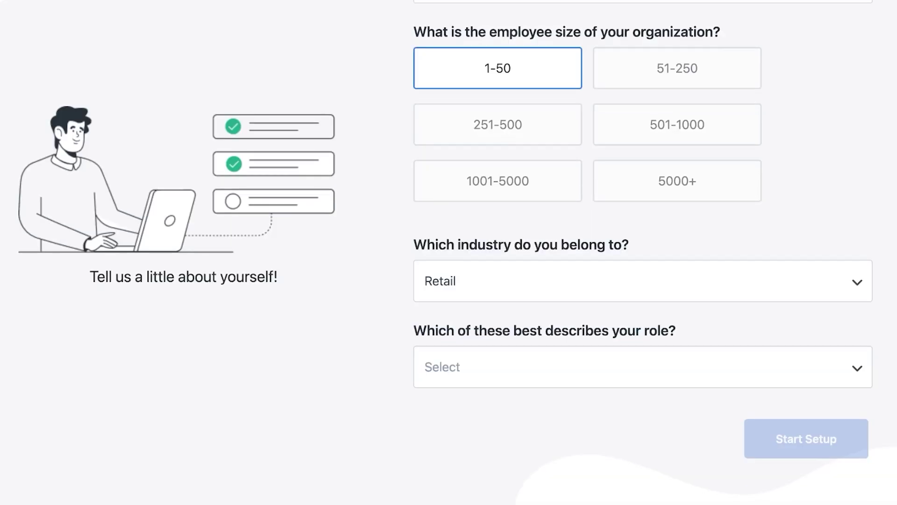
key("Tab")
key("Up")
key("Up")
key("Return")
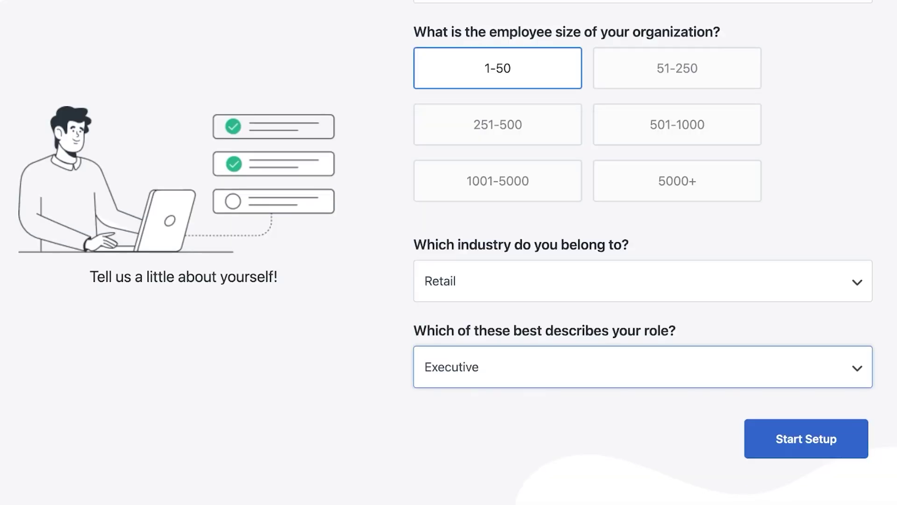
key("Tab")
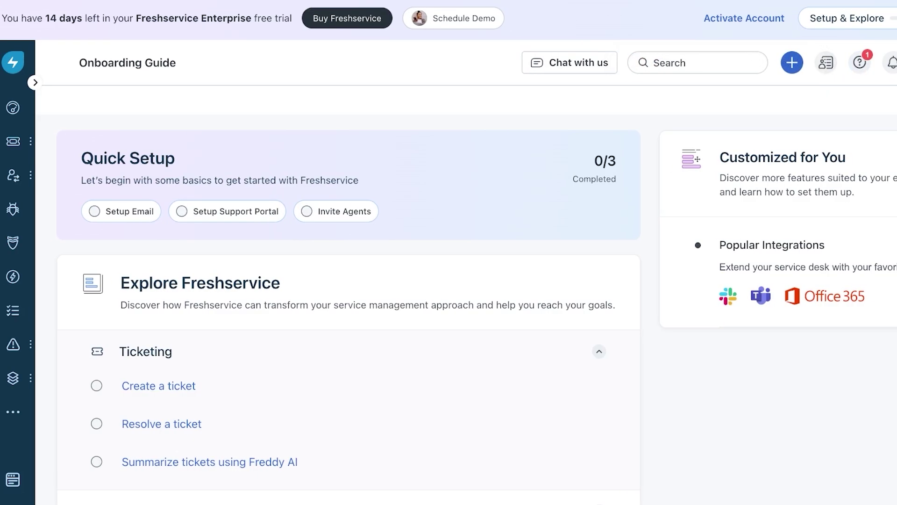
Step: Open the Dashboard, expand and collapse the sidebar, and scroll through the sample data
left_click(14, 108)
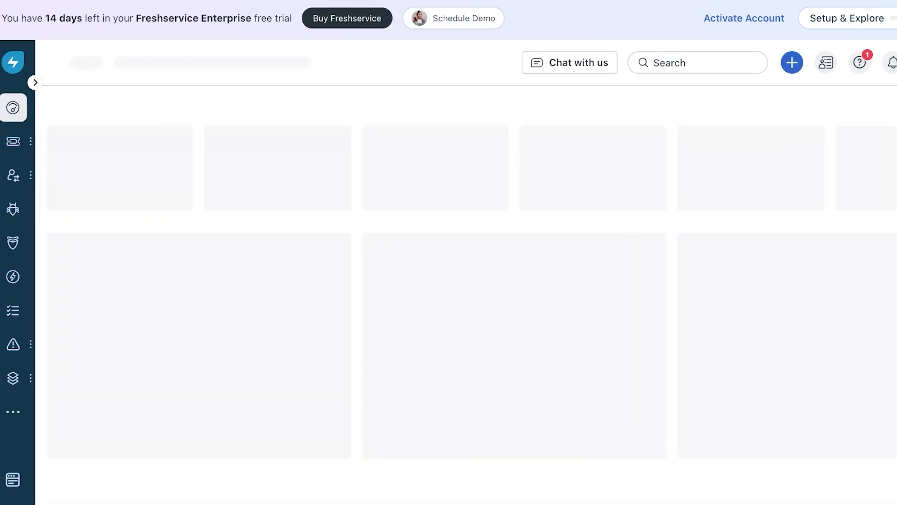
left_click(40, 83)
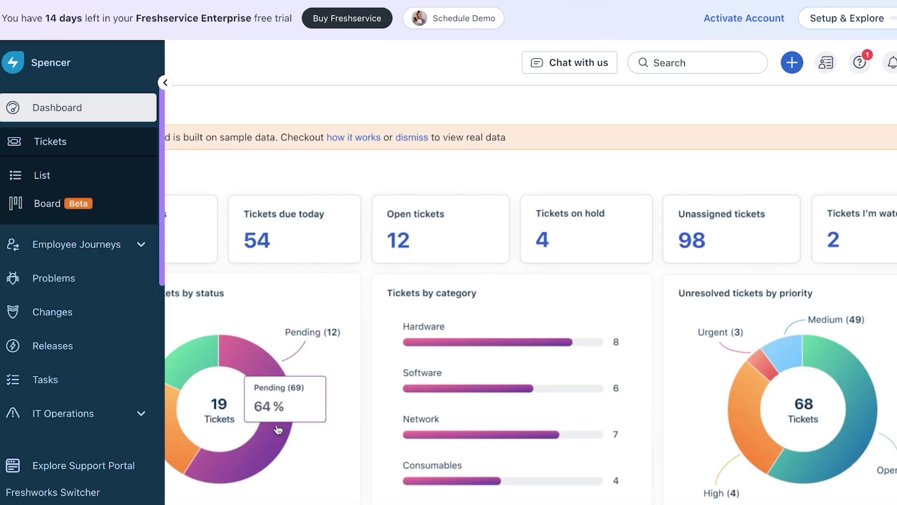
left_click(279, 428)
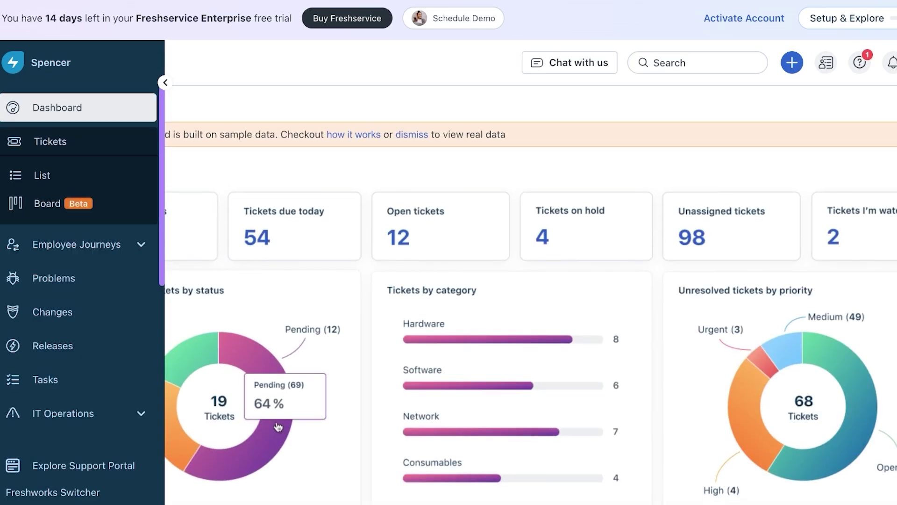
scroll(279, 427, "down", 5)
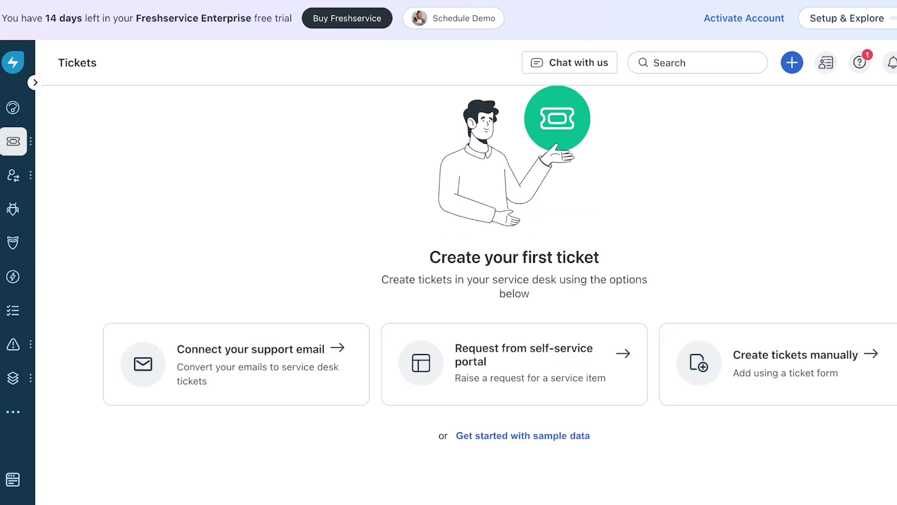
Step: Visit the Problems, Changes and Tasks modules, then open Services under IT Operations
left_click(14, 209)
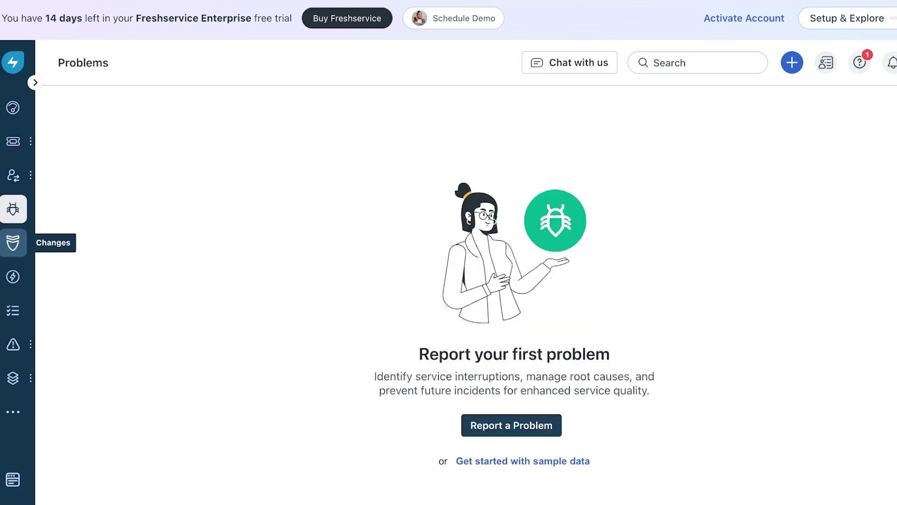
left_click(13, 242)
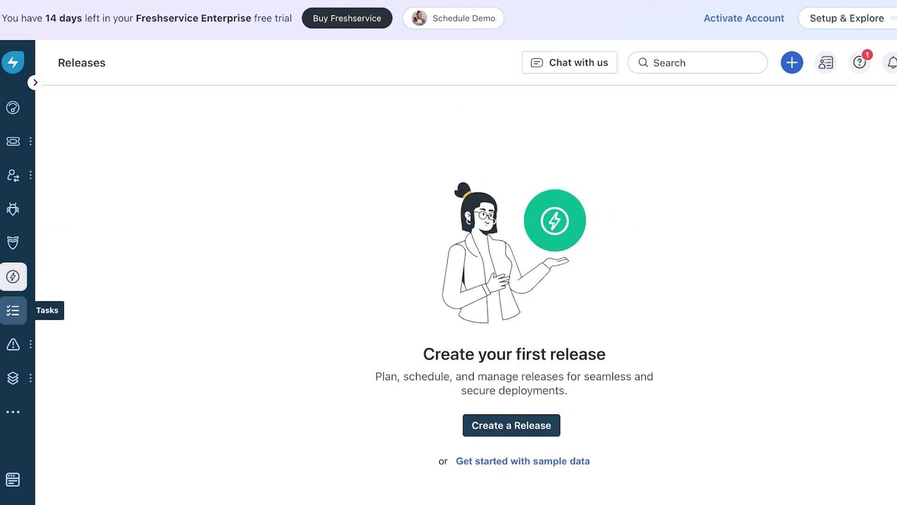
left_click(13, 310)
mouse_move(13, 345)
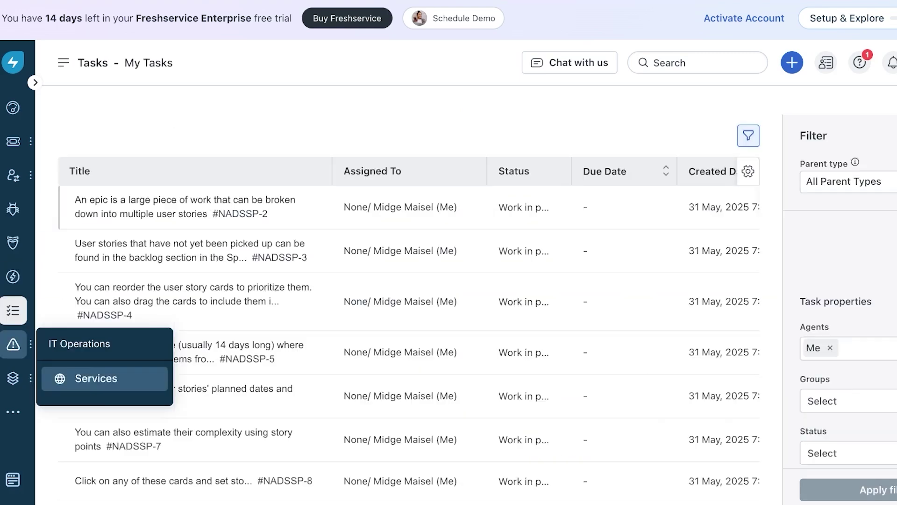
left_click(96, 378)
mouse_move(13, 379)
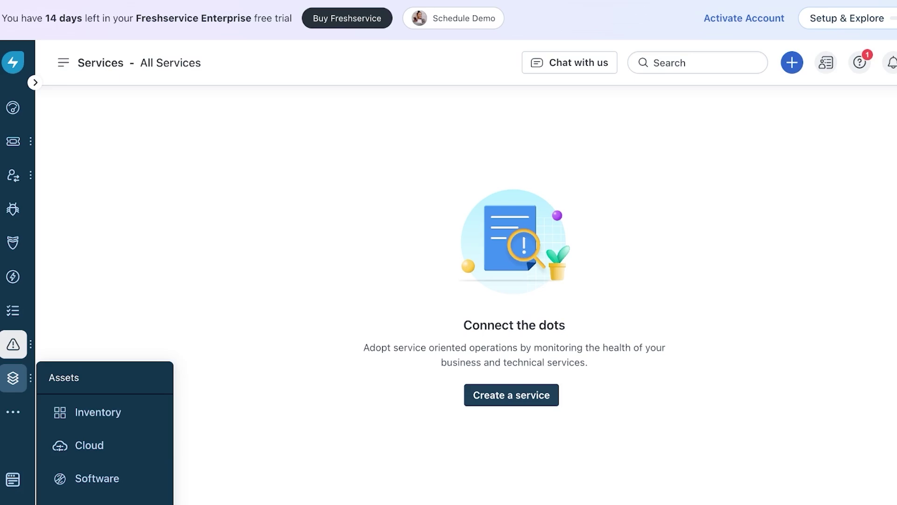
mouse_move(14, 411)
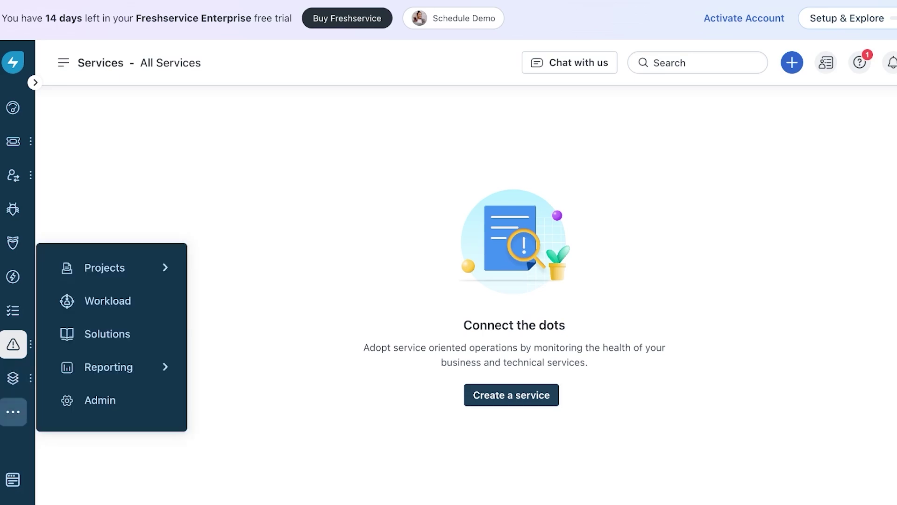
Step: Open the ticket list from the Tickets menu
mouse_move(13, 141)
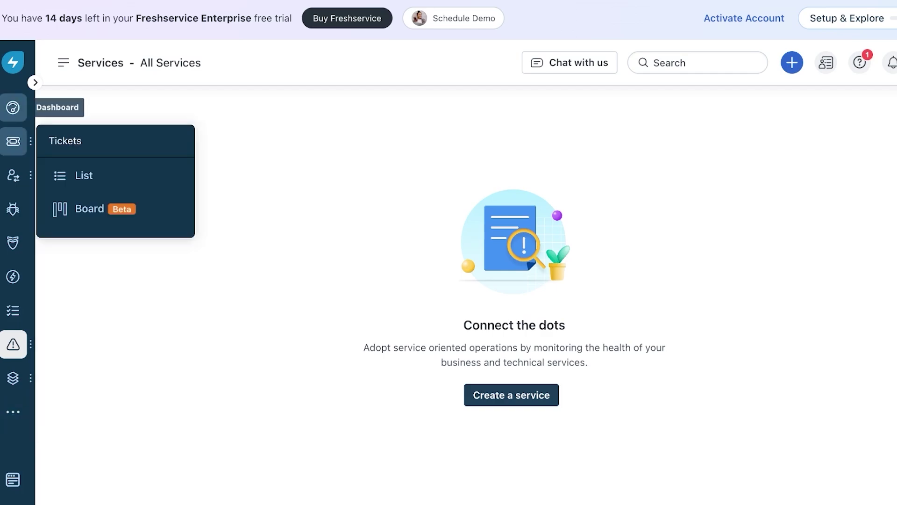
left_click(85, 175)
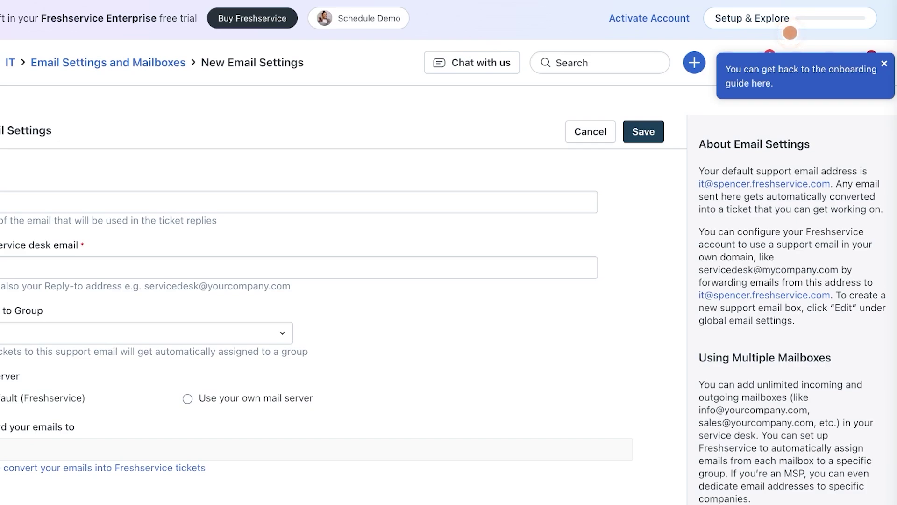
Step: Name the mailbox 'Help 1' and replace the rejected Gmail address with a custom-domain service desk email
left_click(280, 202)
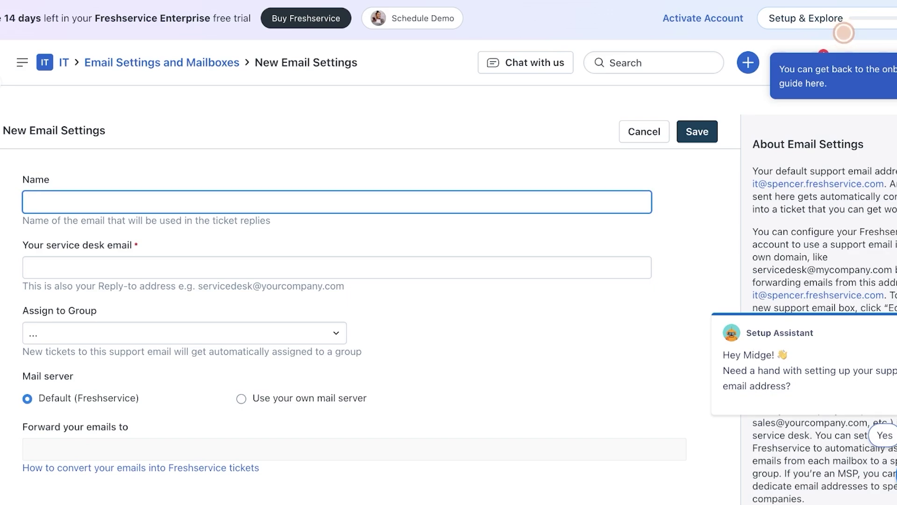
type("Help 1")
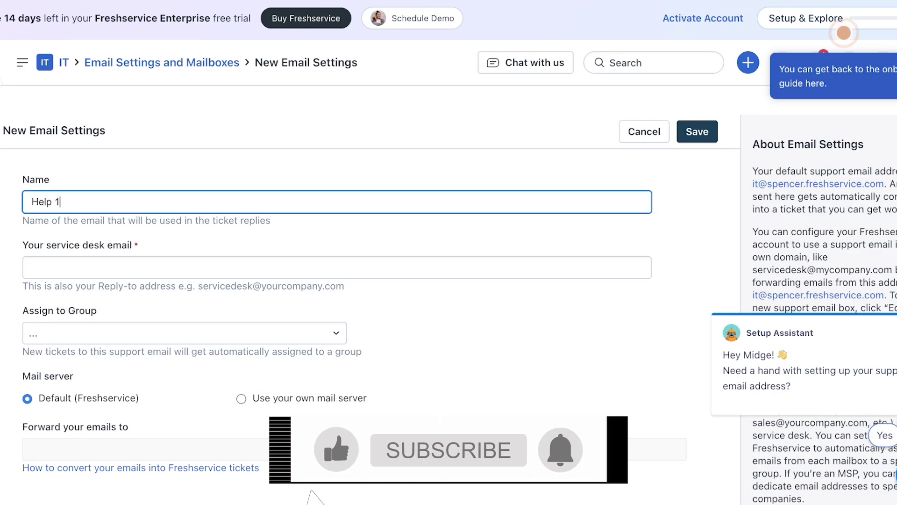
key("Tab")
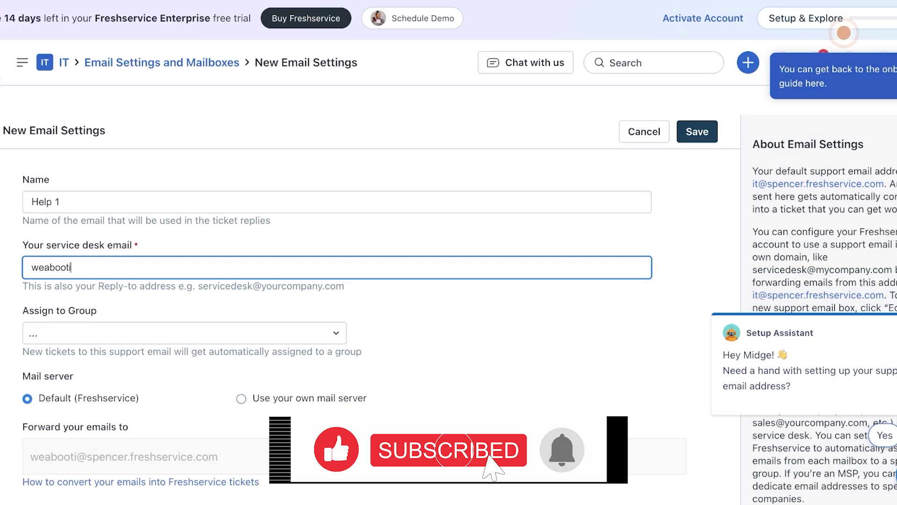
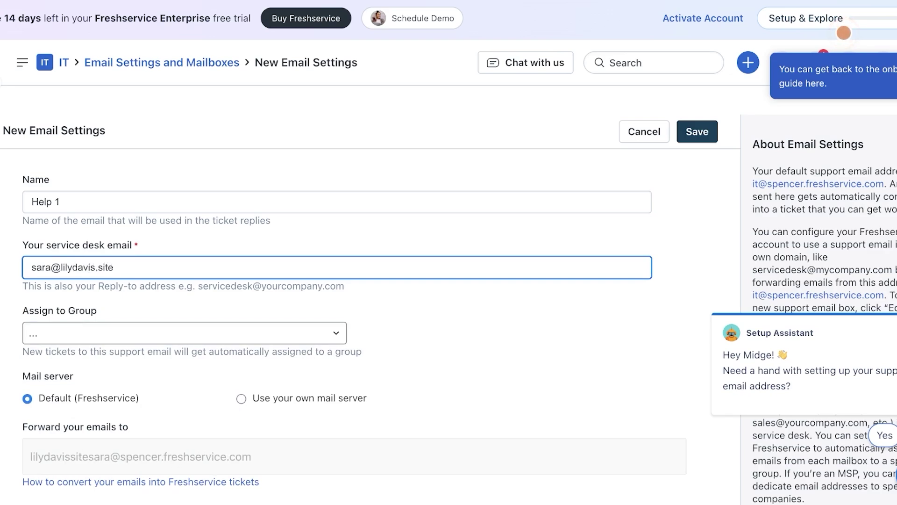
left_click(184, 333)
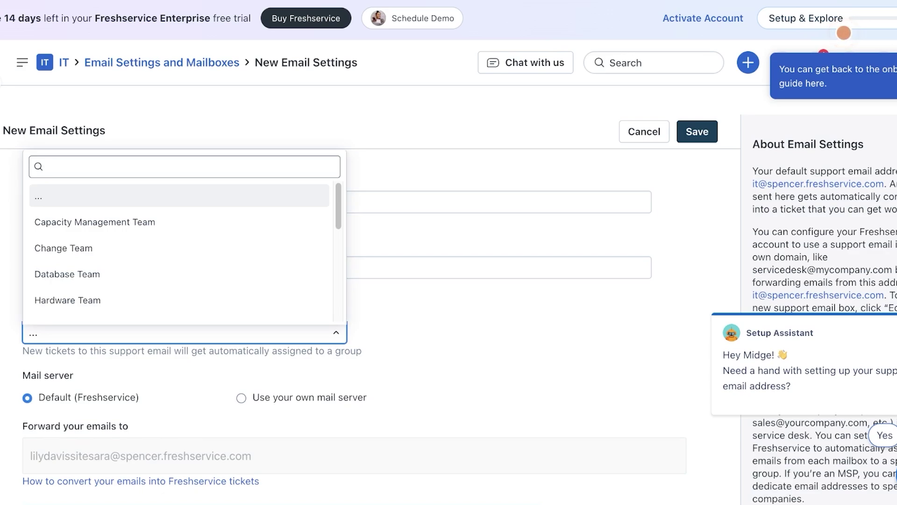
key("Escape")
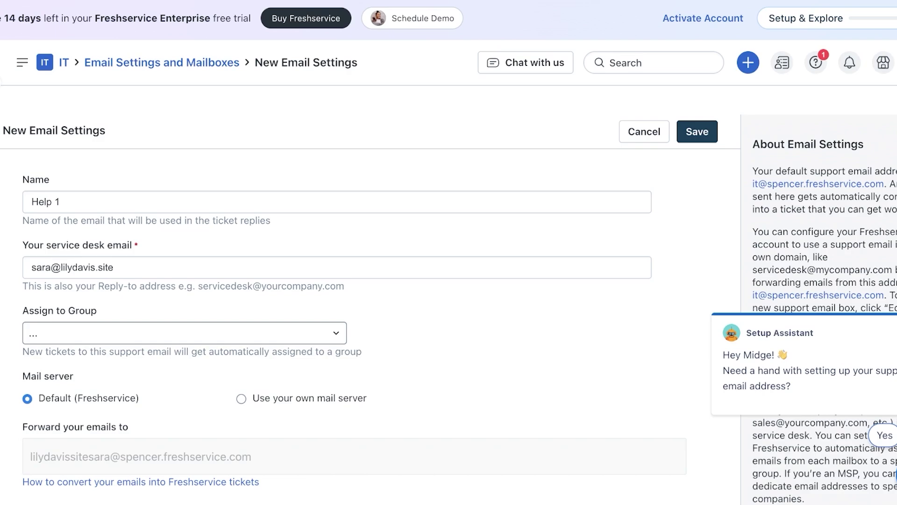
left_click(184, 333)
scroll(177, 297, "down", 5)
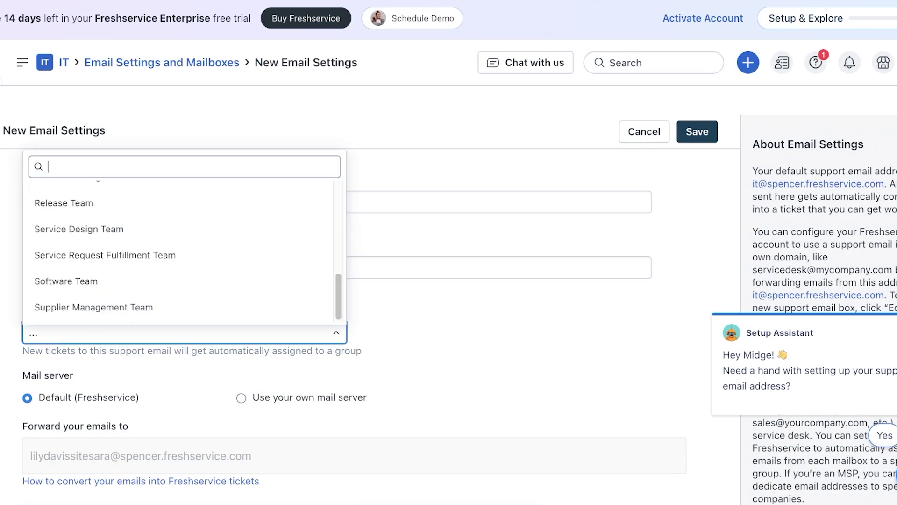
scroll(177, 275, "up", 5)
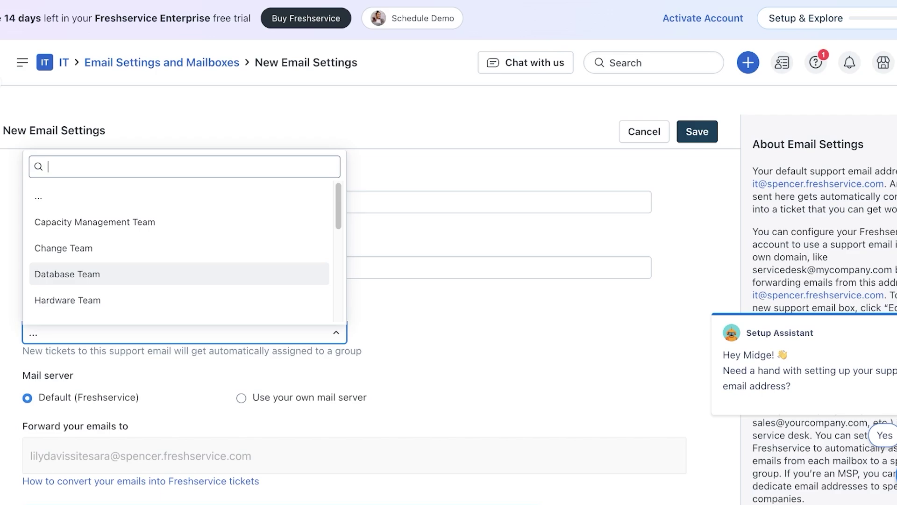
left_click(177, 197)
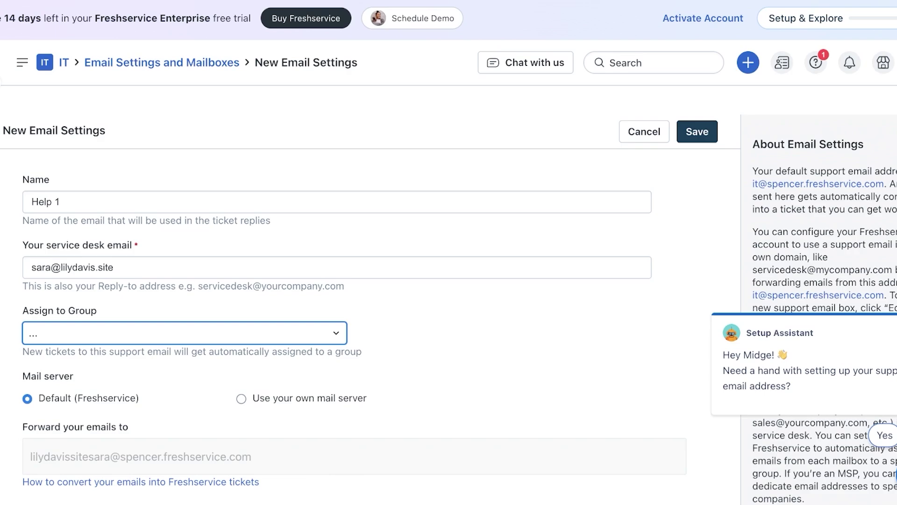
Step: Select 'Use your own mail server' for the mailbox, keeping incoming and outgoing email
scroll(356, 300, "down", 3)
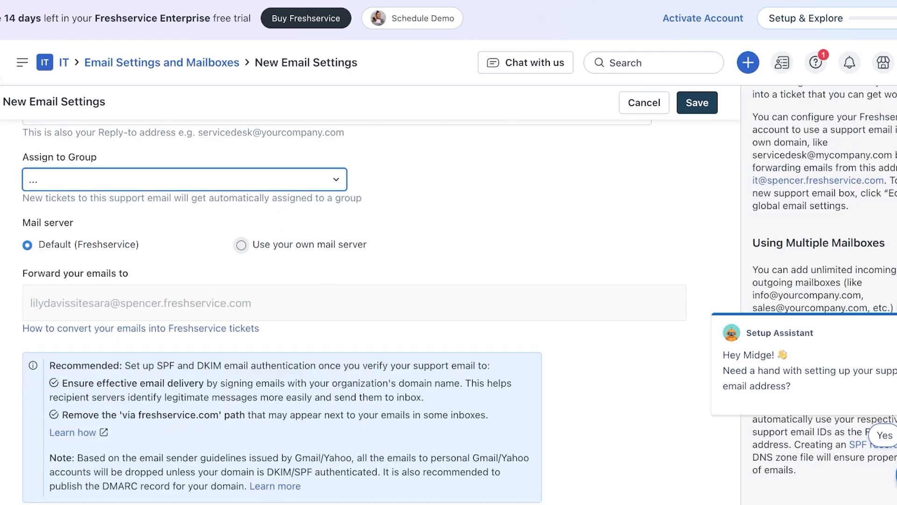
left_click(241, 245)
left_click(27, 245)
left_click(241, 244)
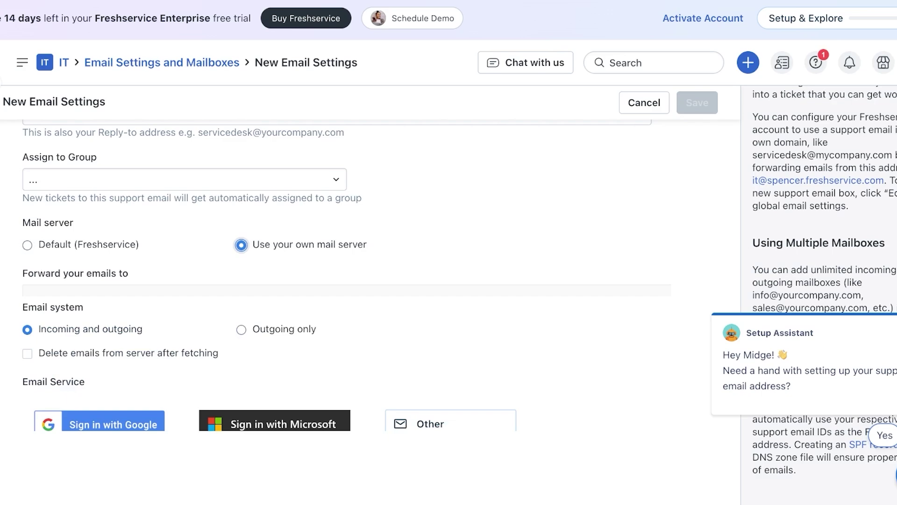
scroll(356, 281, "down", 1)
left_click(27, 276)
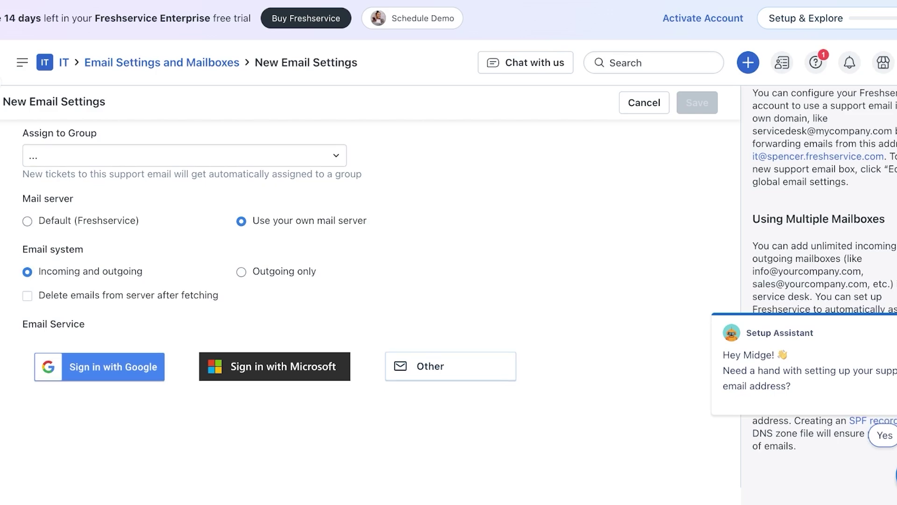
scroll(370, 289, "up", 5)
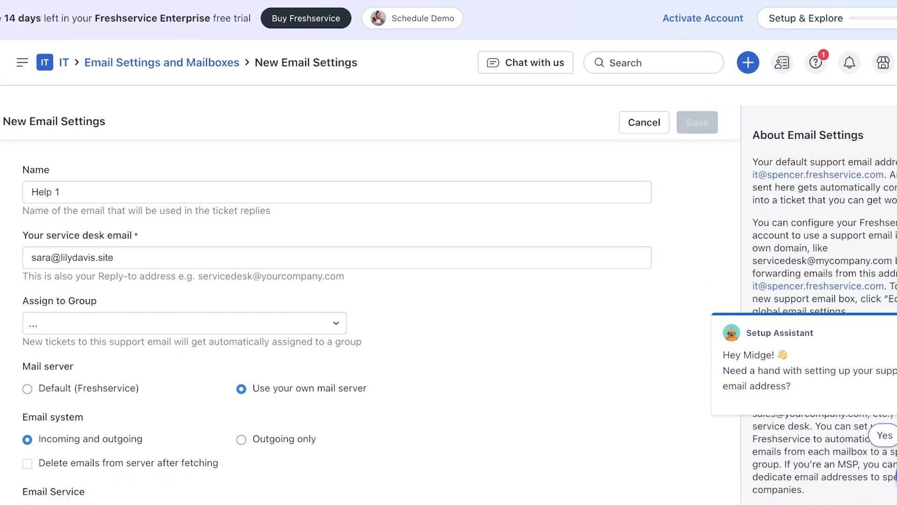
scroll(369, 289, "down", 3)
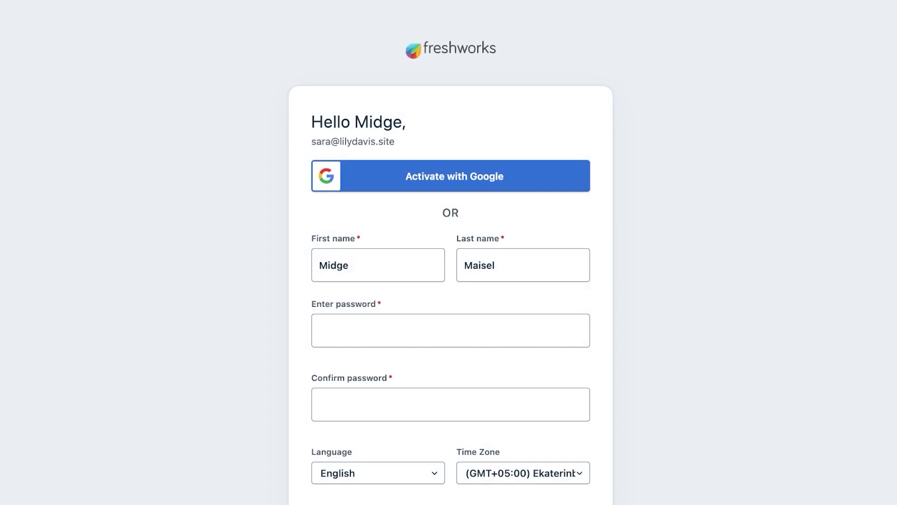
Step: Enter and confirm the account password, then activate the account
left_click(451, 331)
key("ctrl+v")
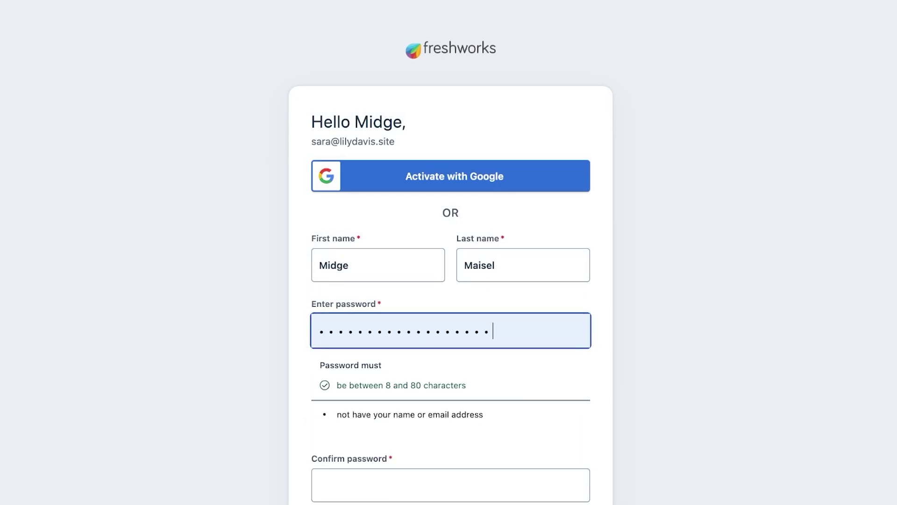
scroll(451, 253, "down", 1)
key("ctrl+a")
type("pas")
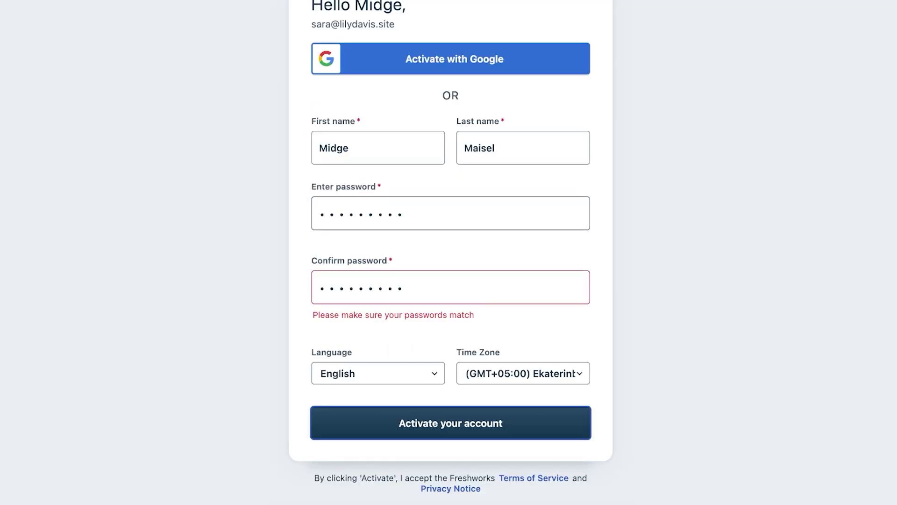
left_click(451, 213)
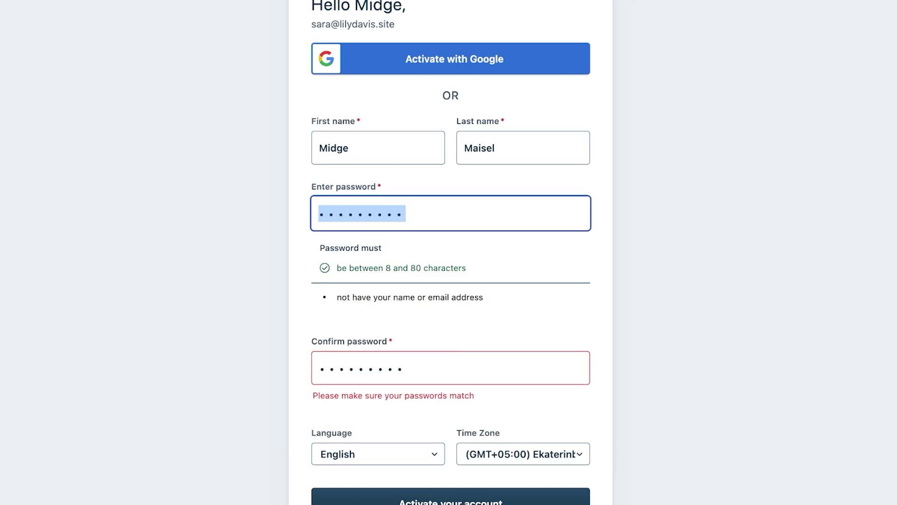
type("passwo")
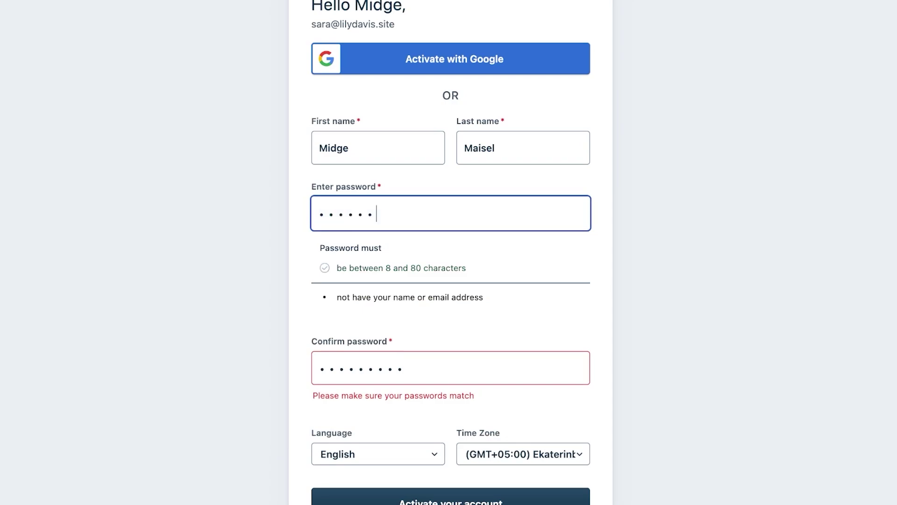
type("rd1")
key("Tab")
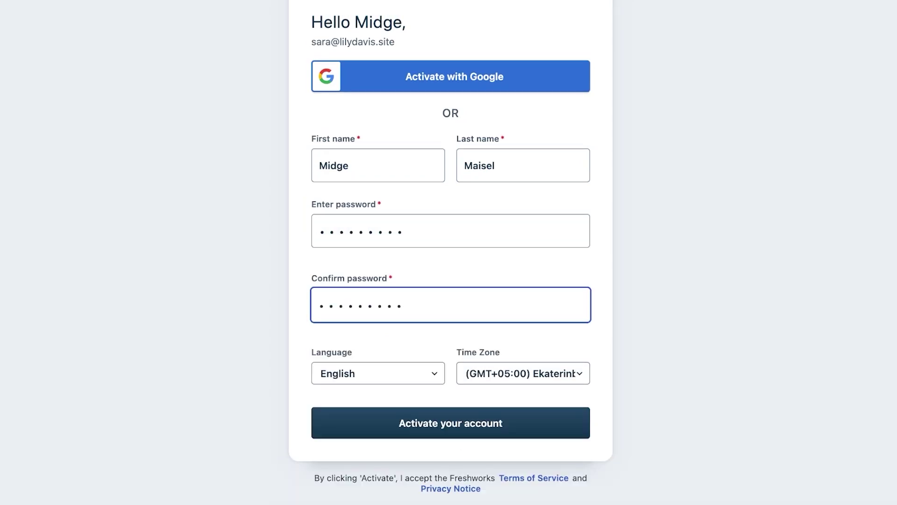
key("Tab")
key("Return")
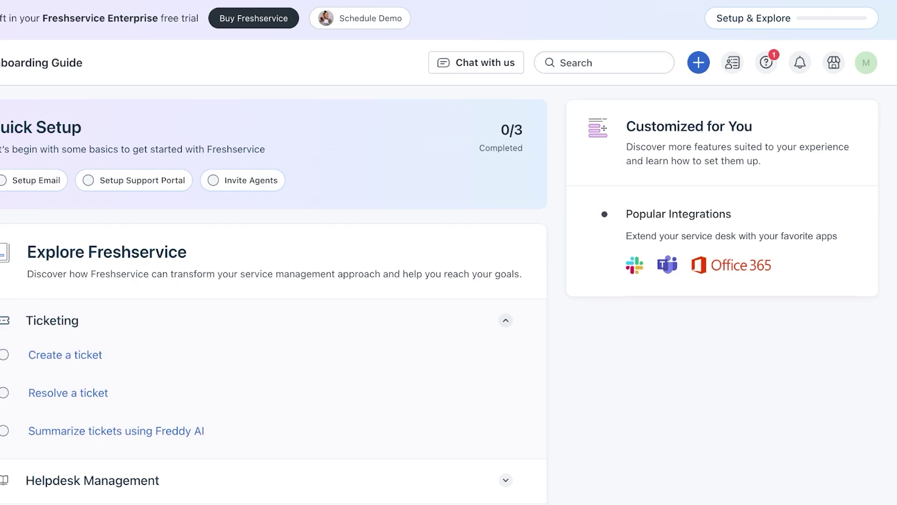
Step: Start creating a ticket manually and view the available incident templates
scroll(449, 281, "down", 3)
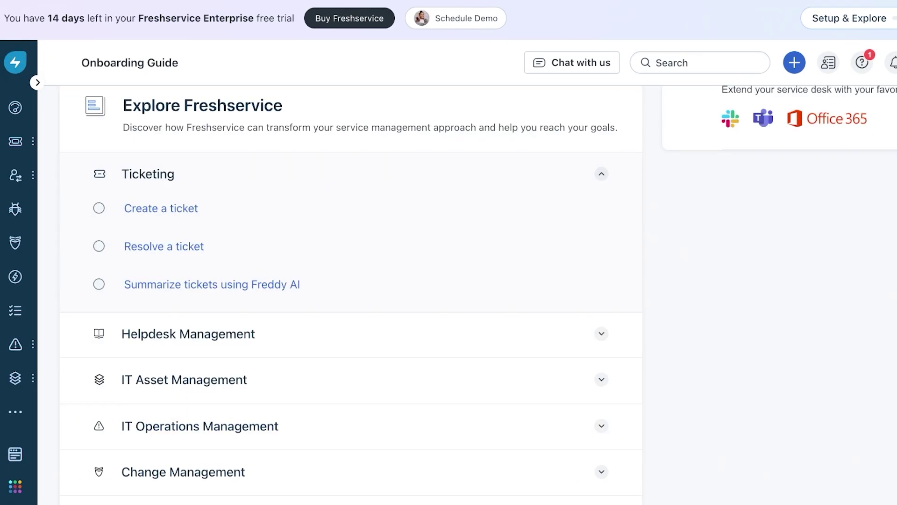
left_click(16, 141)
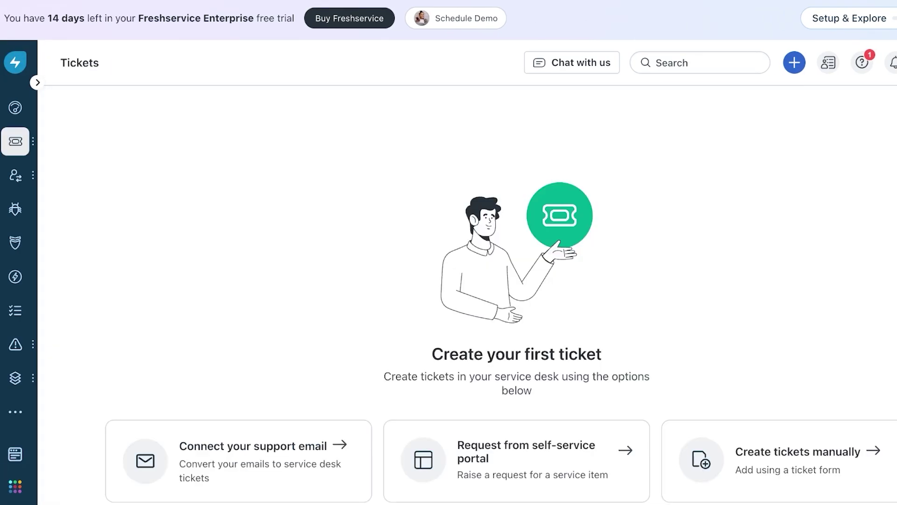
scroll(798, 451, "down", 1)
left_click(798, 423)
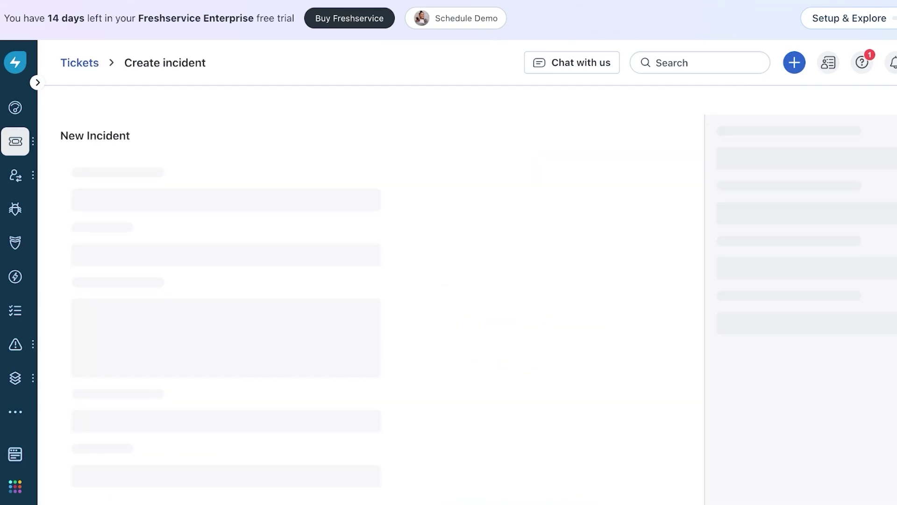
left_click(202, 197)
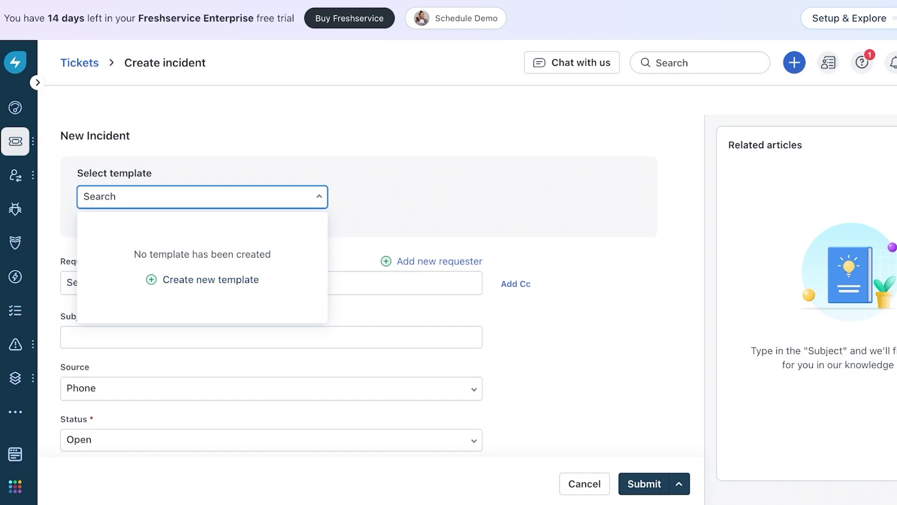
Step: Look over the Requester, Source and remaining incident form fields
left_click(272, 283)
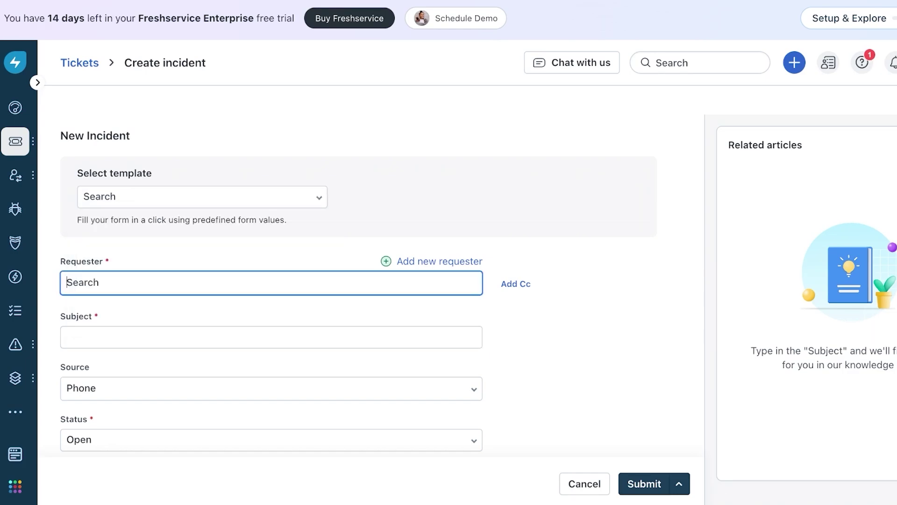
scroll(370, 272, "down", 3)
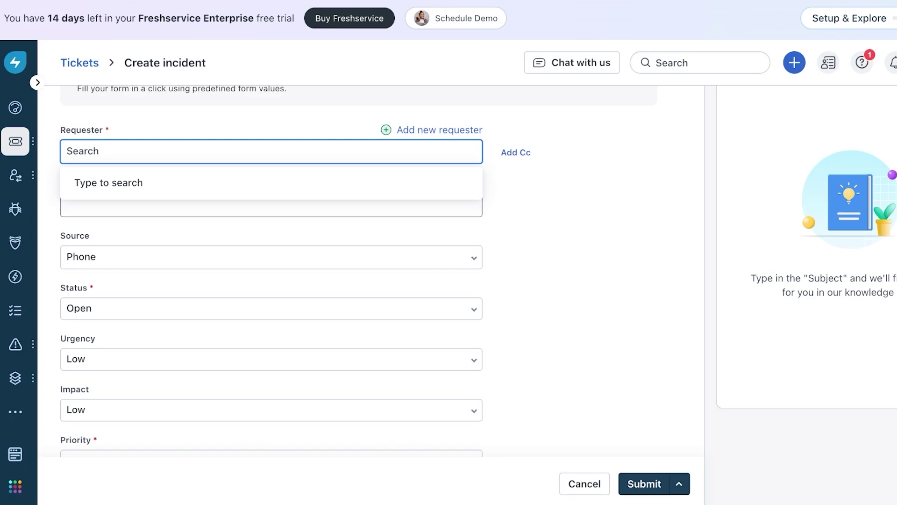
key("Tab")
key("Tab")
scroll(272, 271, "down", 4)
scroll(272, 176, "down", 4)
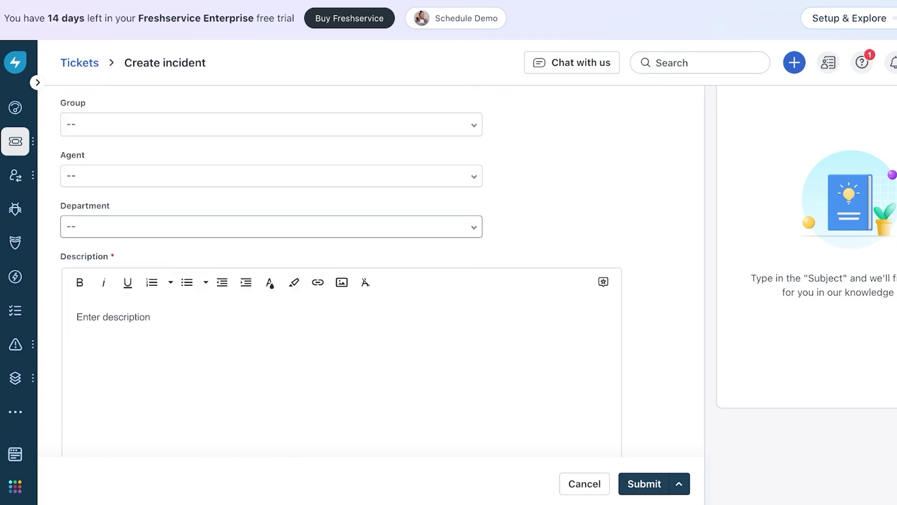
scroll(341, 272, "down", 10)
scroll(341, 271, "up", 3)
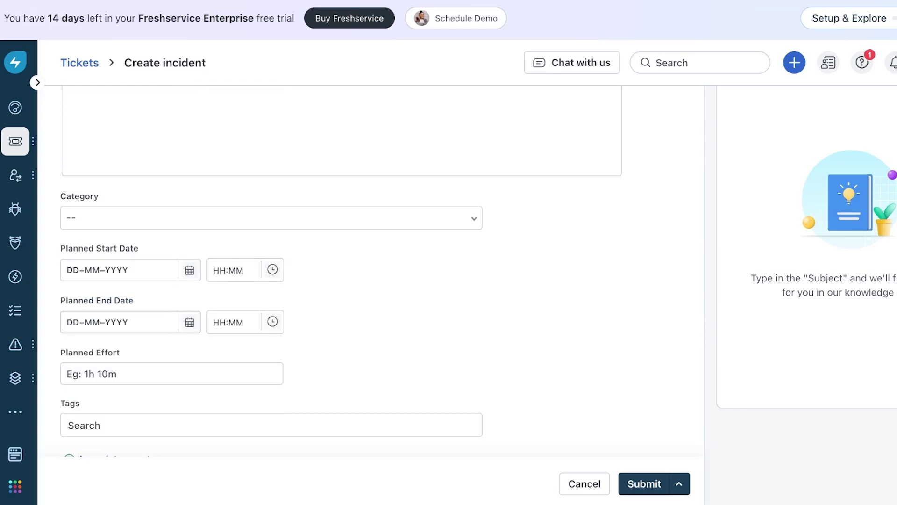
scroll(342, 271, "down", 3)
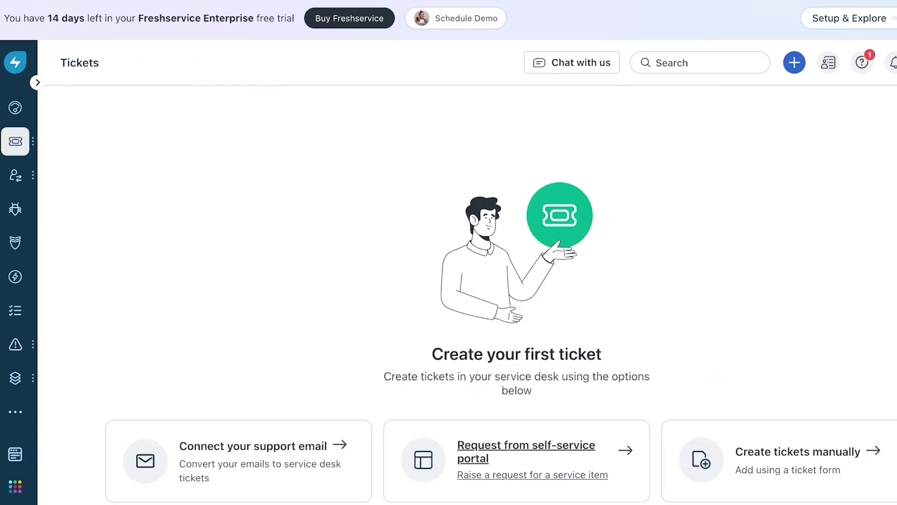
Step: Check the Onboarding Requests list under Employee Journeys, then go to Problems
mouse_move(16, 174)
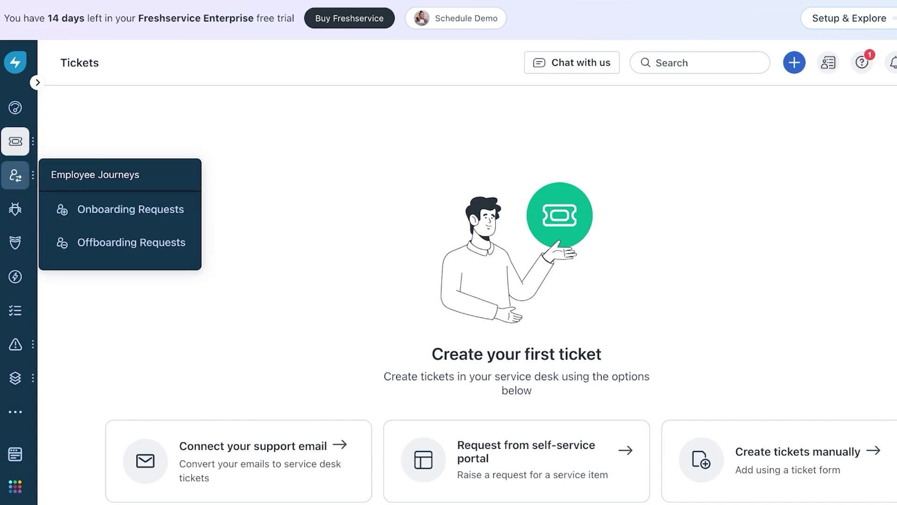
left_click(126, 209)
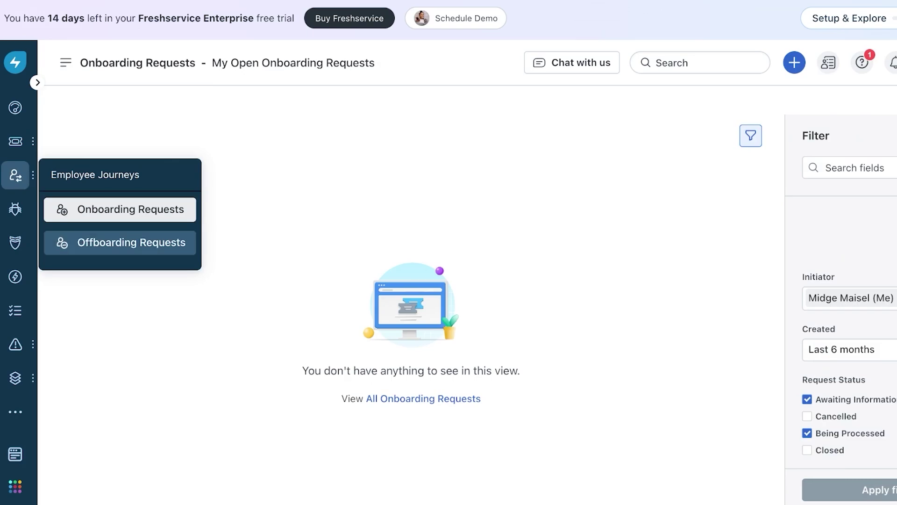
left_click(16, 209)
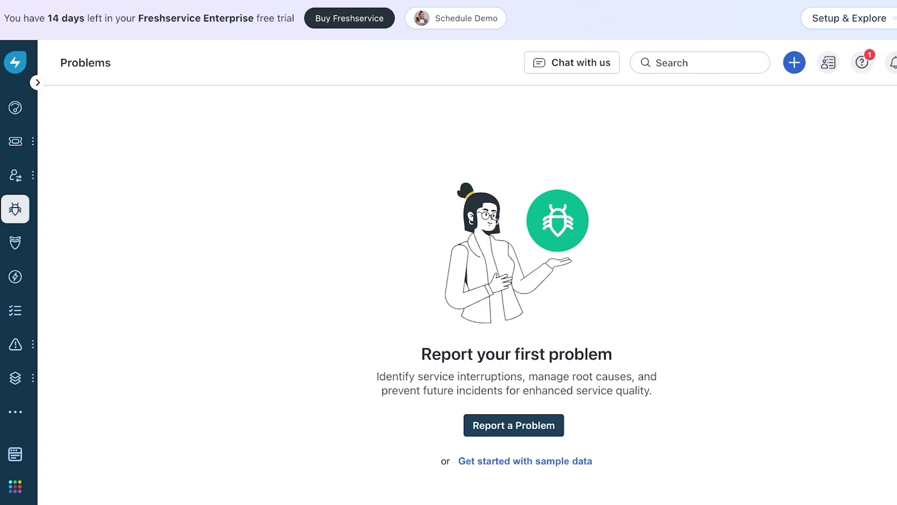
Step: Look over the New problem form's Requester and Subject fields, then leave it for the Changes page
left_click(514, 425)
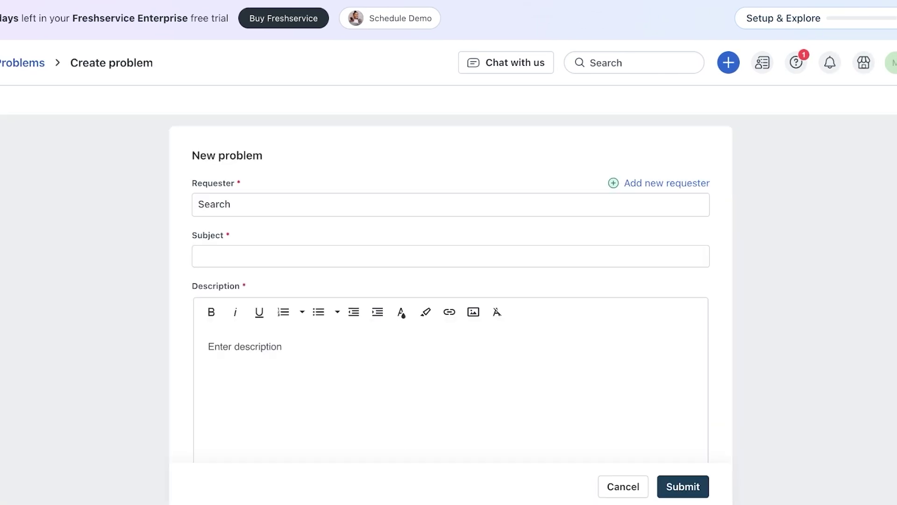
left_click(421, 204)
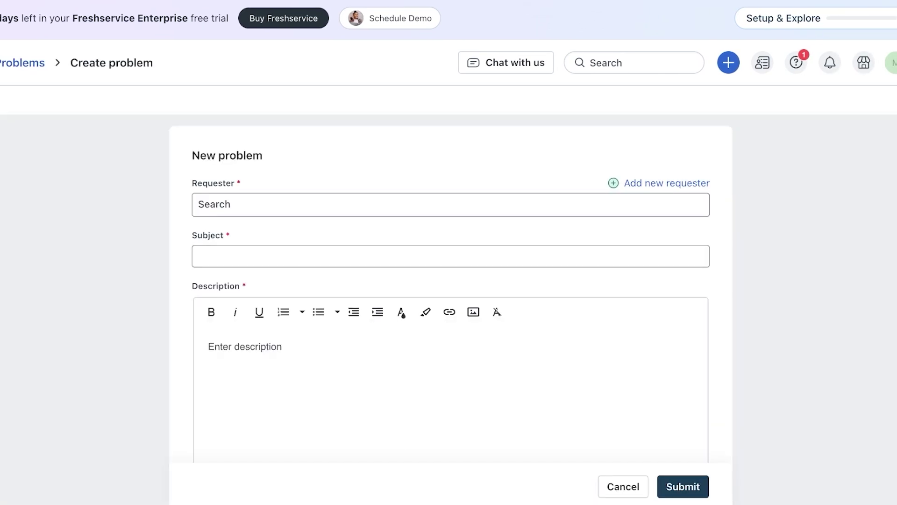
left_click(420, 256)
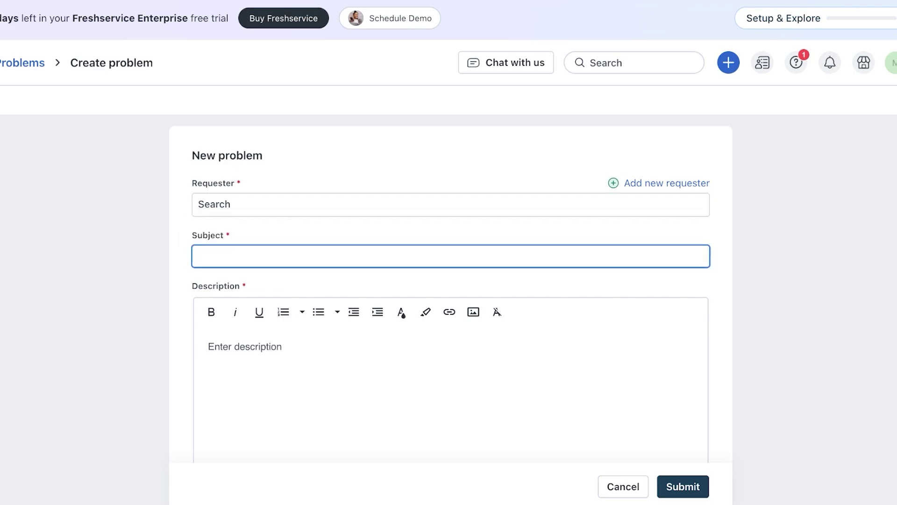
scroll(451, 274, "down", 15)
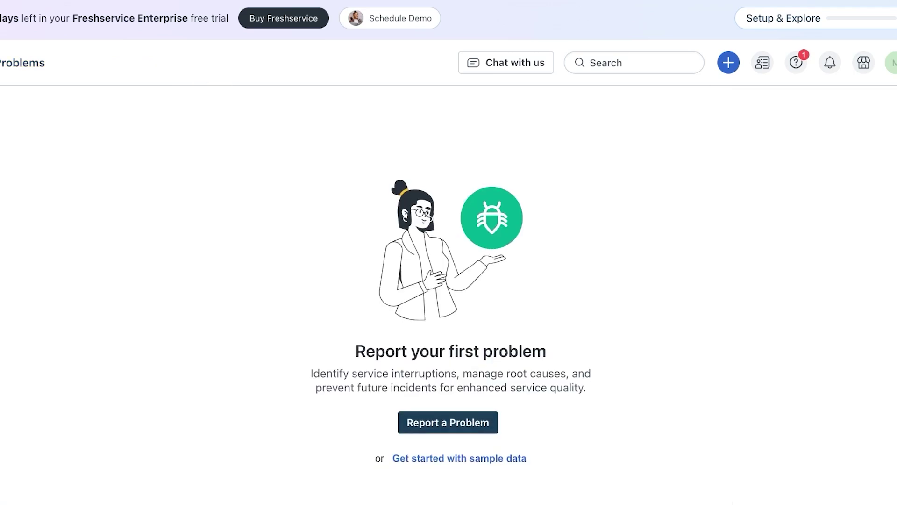
left_click(17, 243)
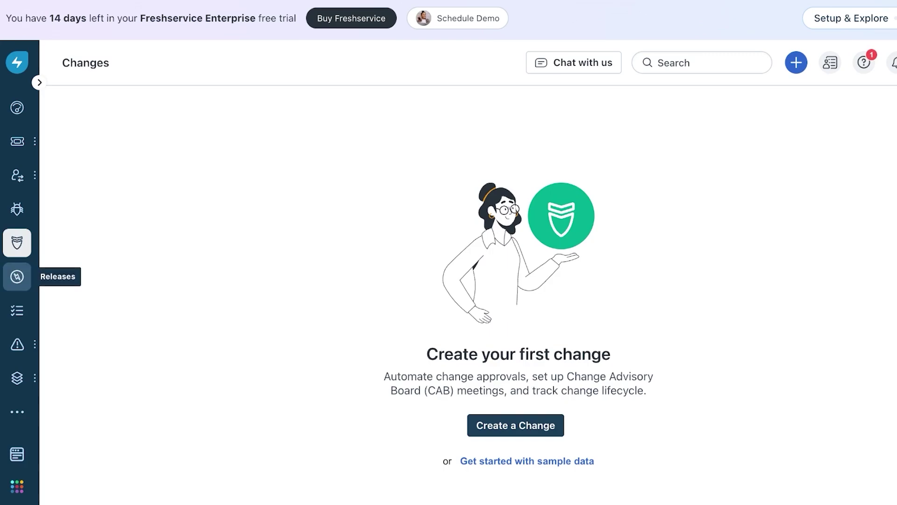
Step: Switch to the Releases module using the lightning icon in the sidebar
left_click(17, 276)
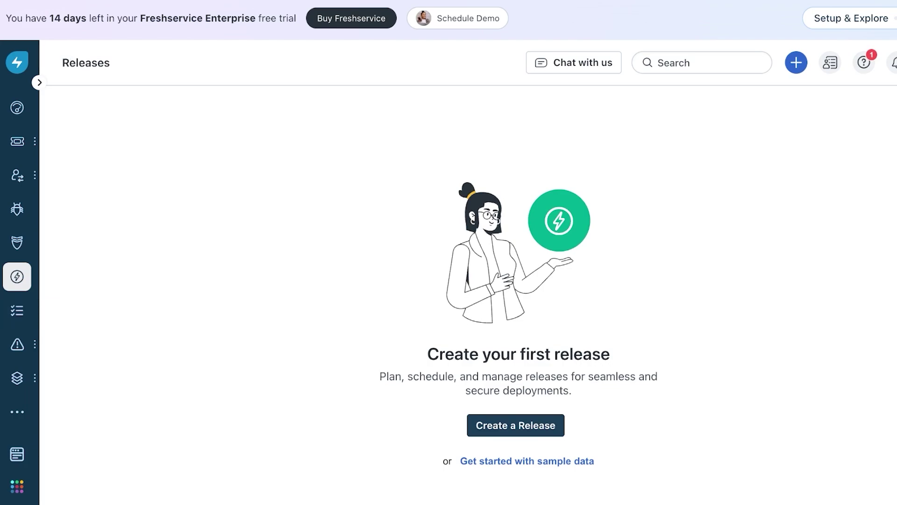